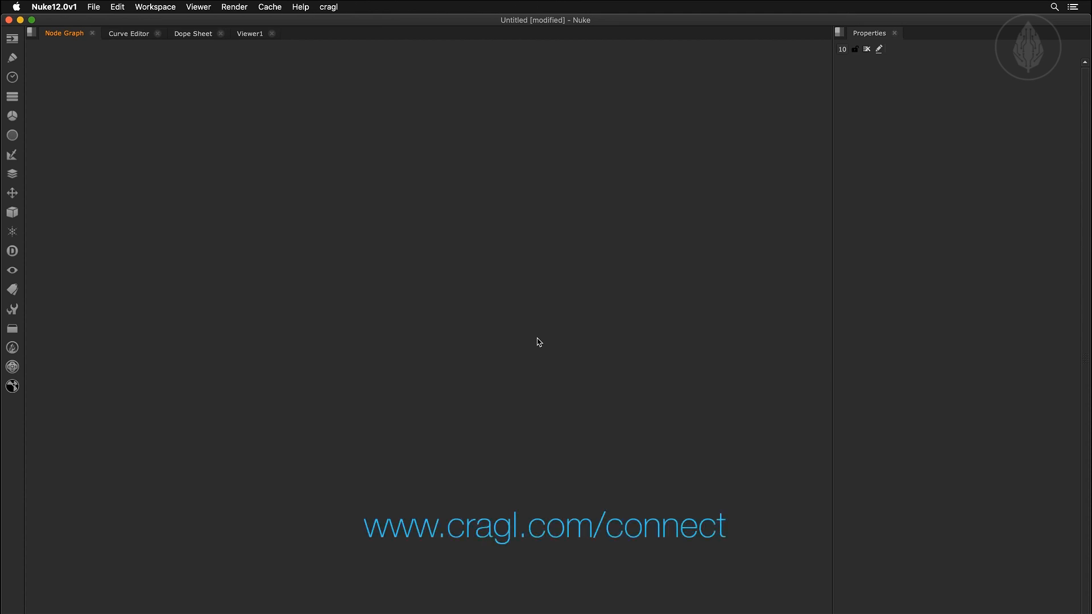
- Authenticate the smartElements installation in cragl connect with the install code and accept its license agreement
{"action": "left_click", "coordinate": [332, 8]}
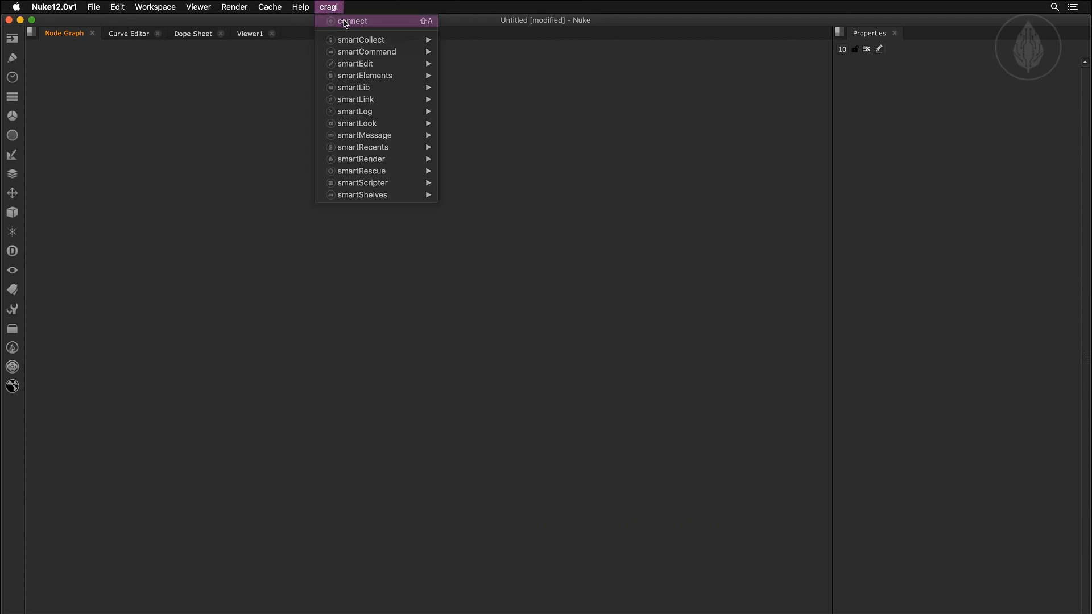
{"action": "left_click", "coordinate": [346, 22]}
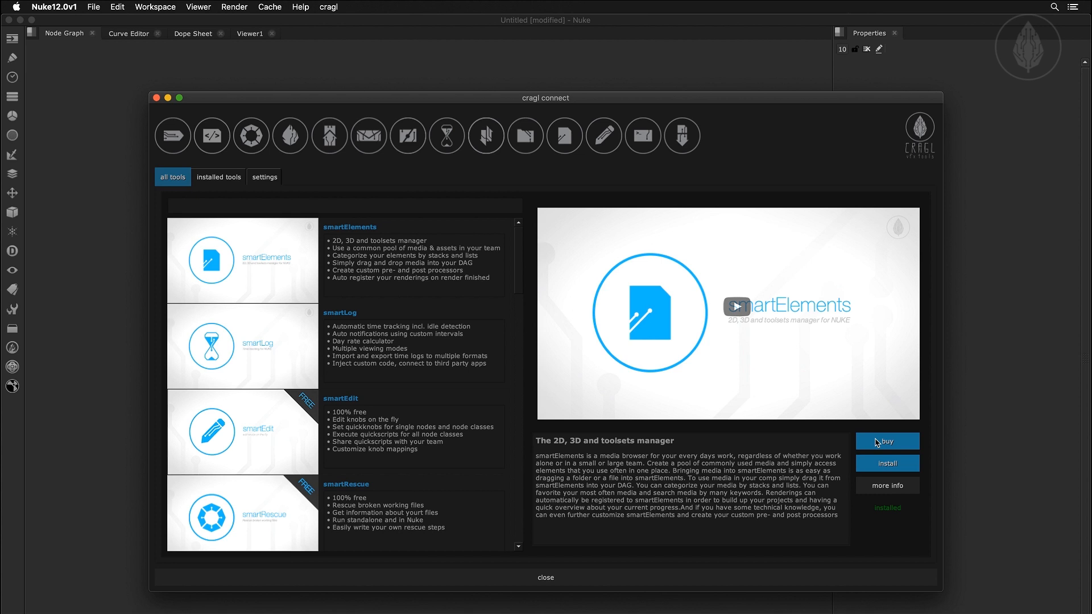
{"action": "left_click", "coordinate": [877, 468]}
{"action": "left_click", "coordinate": [547, 375]}
{"action": "key", "text": "super+v"}
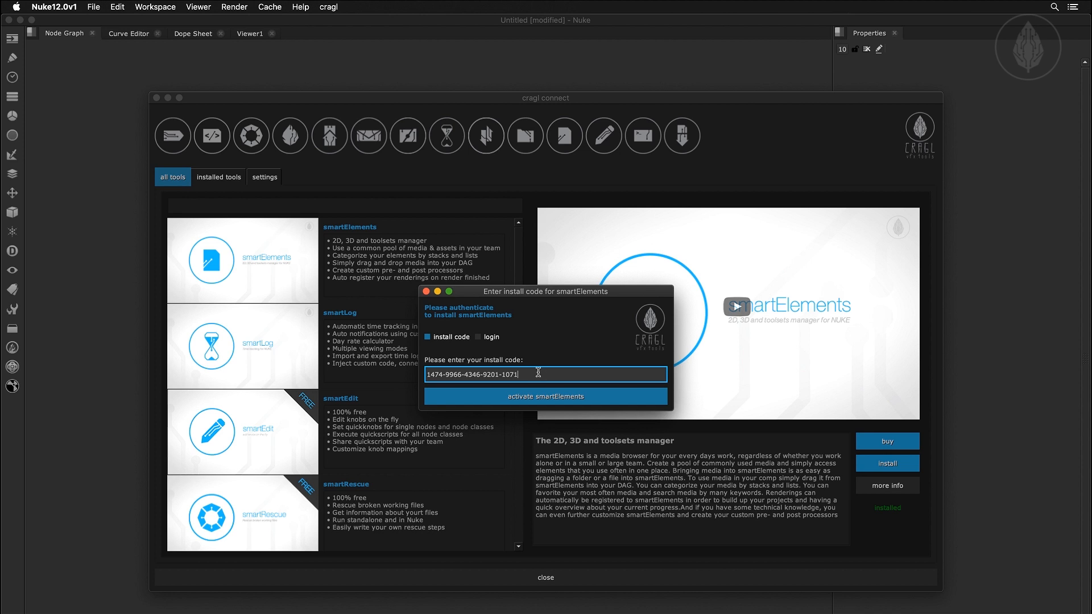
{"action": "left_click", "coordinate": [484, 338]}
{"action": "left_click", "coordinate": [445, 339]}
{"action": "left_click", "coordinate": [506, 396]}
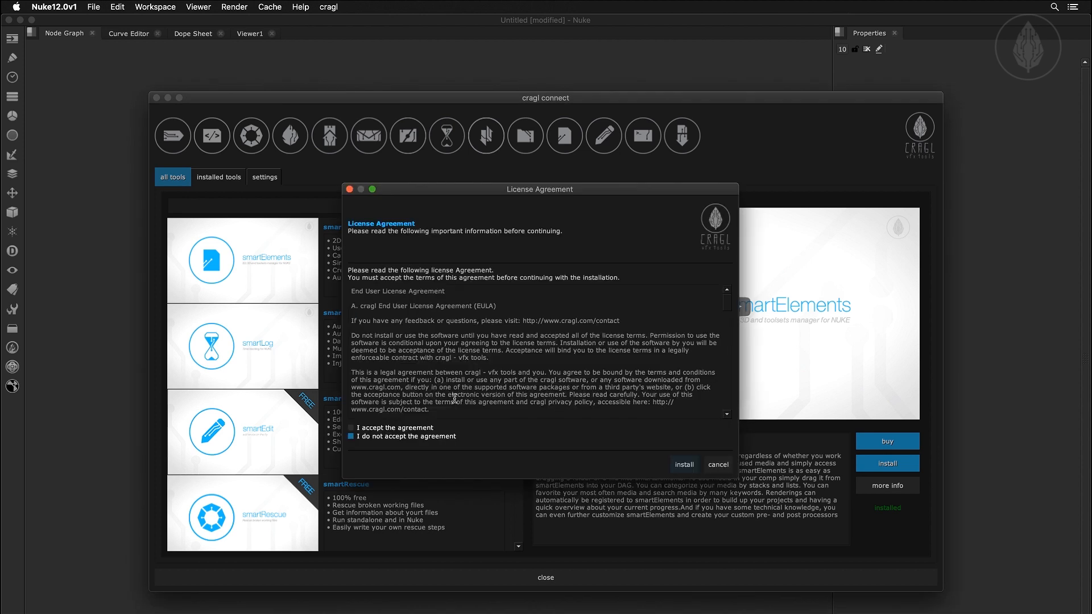
{"action": "left_click", "coordinate": [393, 428]}
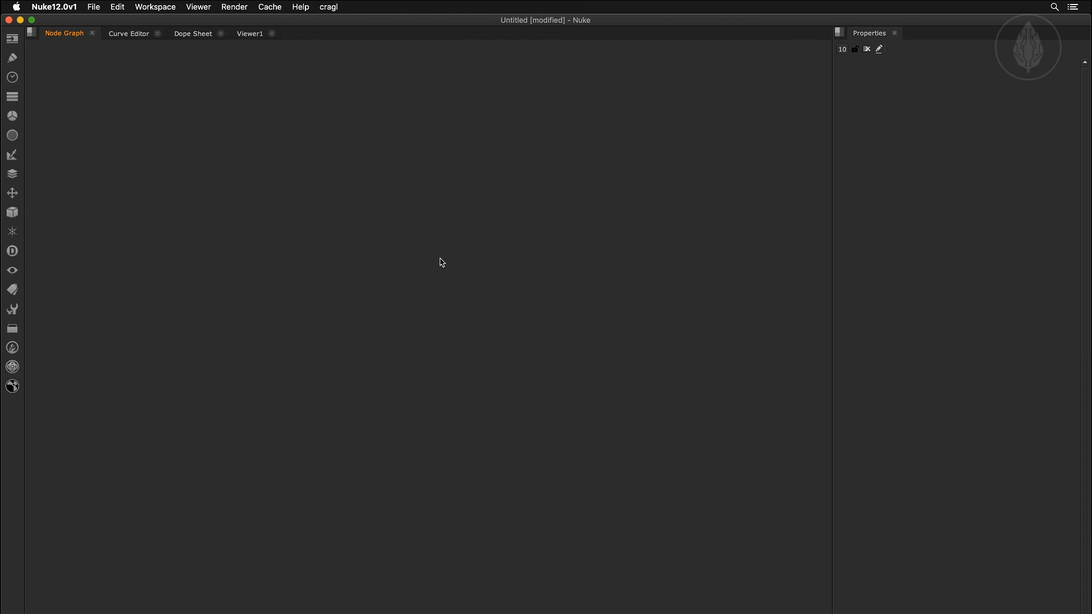
{"action": "left_click", "coordinate": [329, 6]}
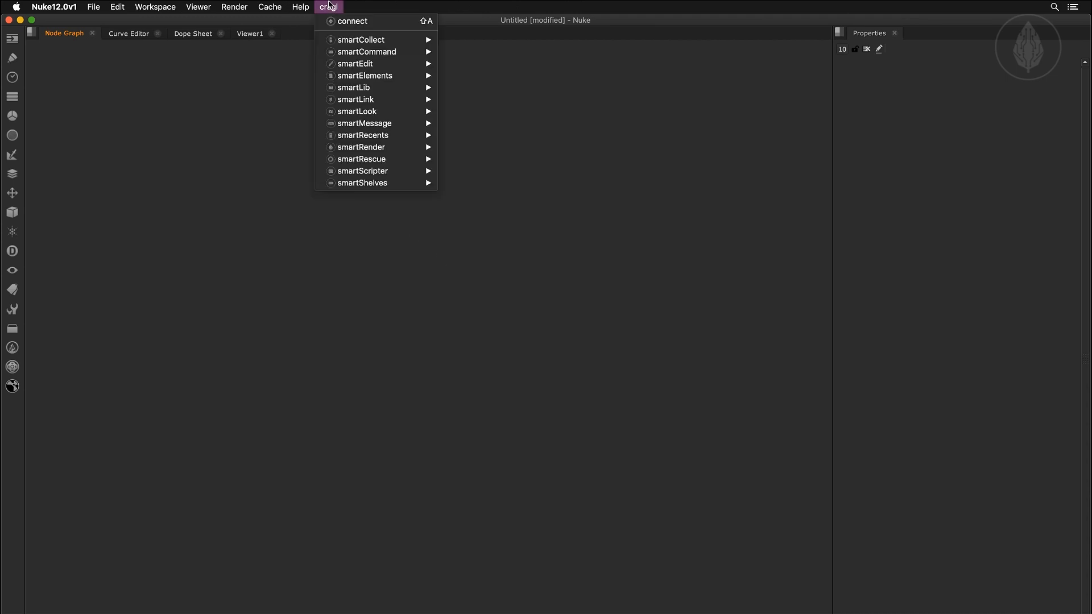
{"action": "mouse_move", "coordinate": [385, 79]}
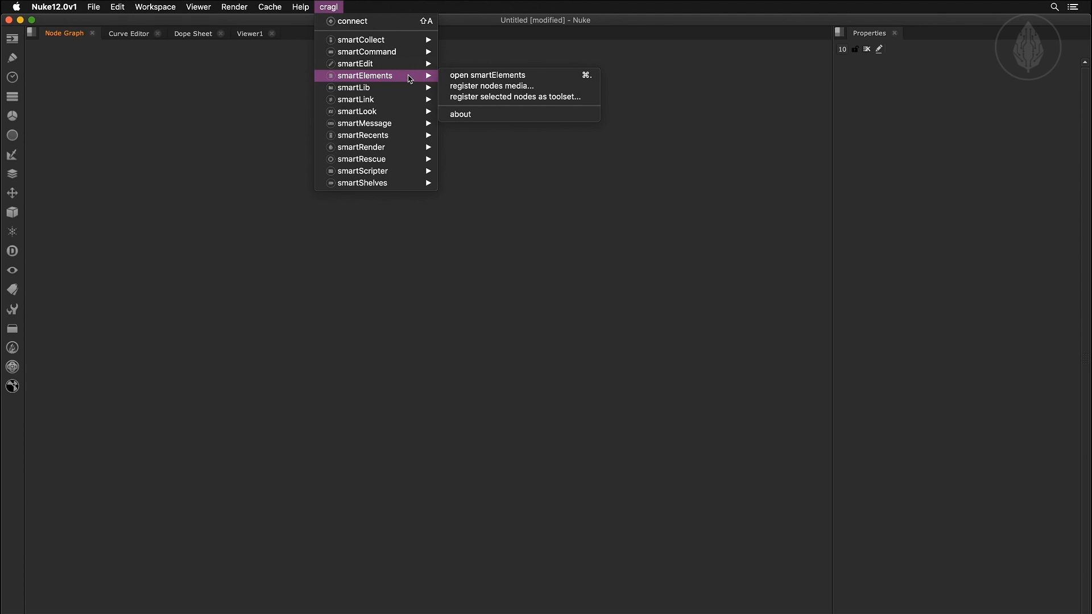
{"action": "left_click", "coordinate": [419, 232]}
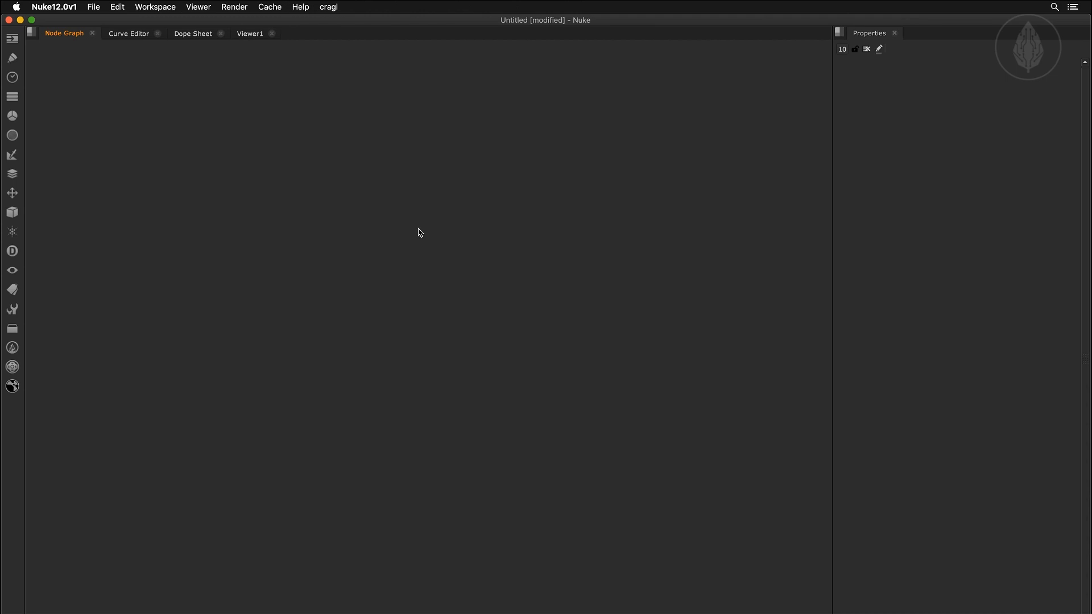
- Open the smartElements media browser from the cragl tools
{"action": "left_click", "coordinate": [328, 8]}
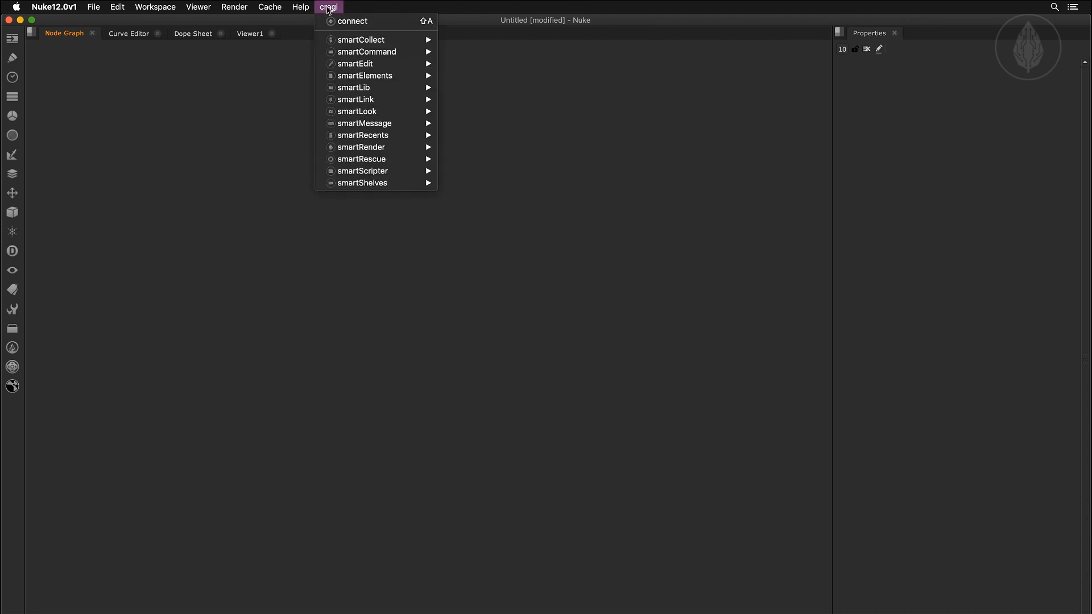
{"action": "mouse_move", "coordinate": [373, 79]}
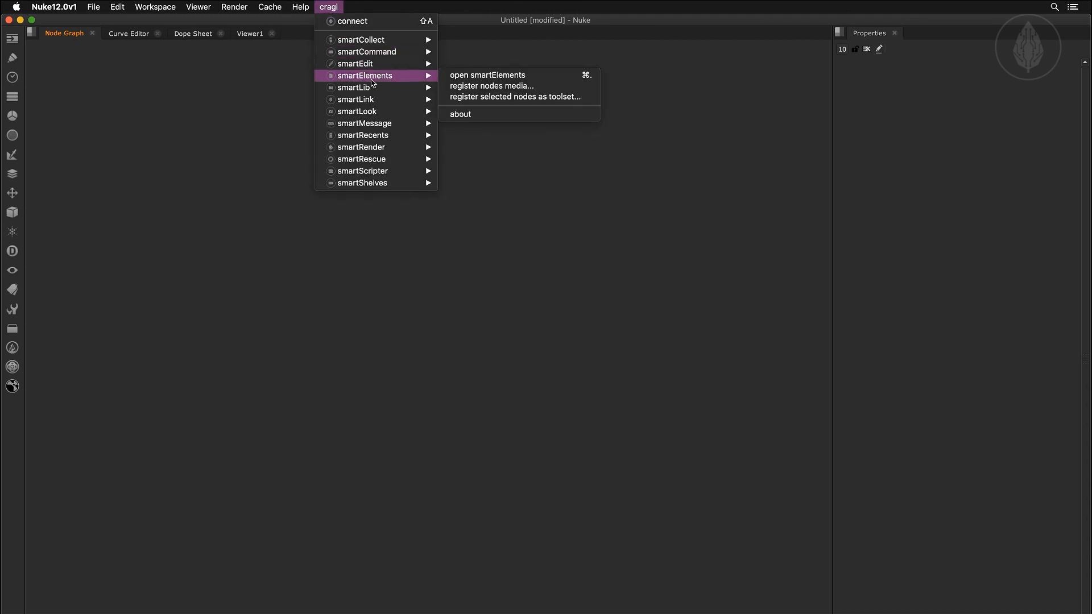
{"action": "left_click", "coordinate": [547, 79]}
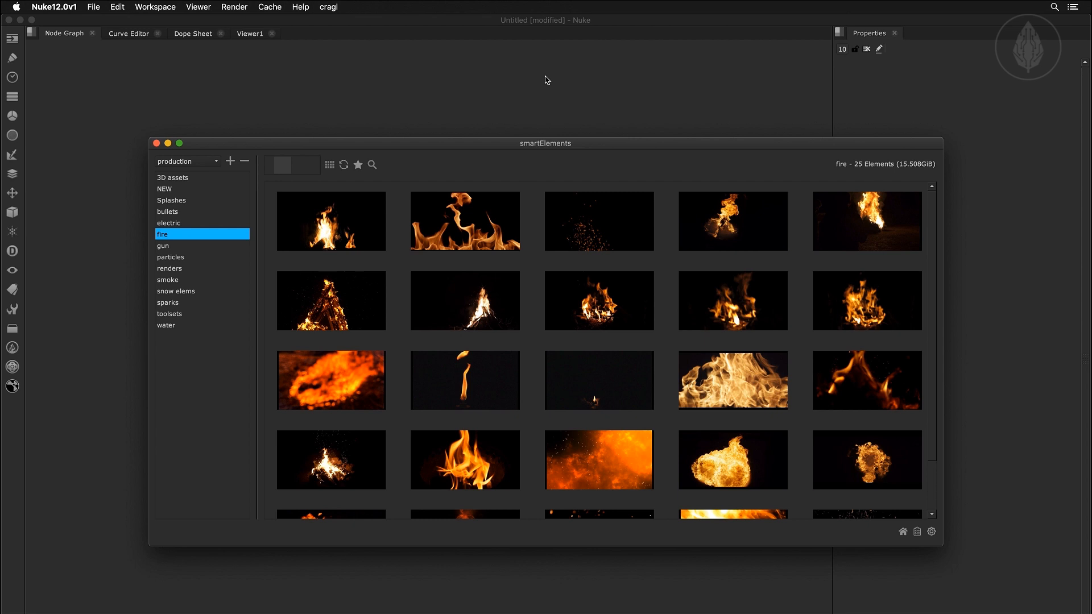
- Bring the first two elements of the fire list into the node graph together
{"action": "mouse_move", "coordinate": [355, 223]}
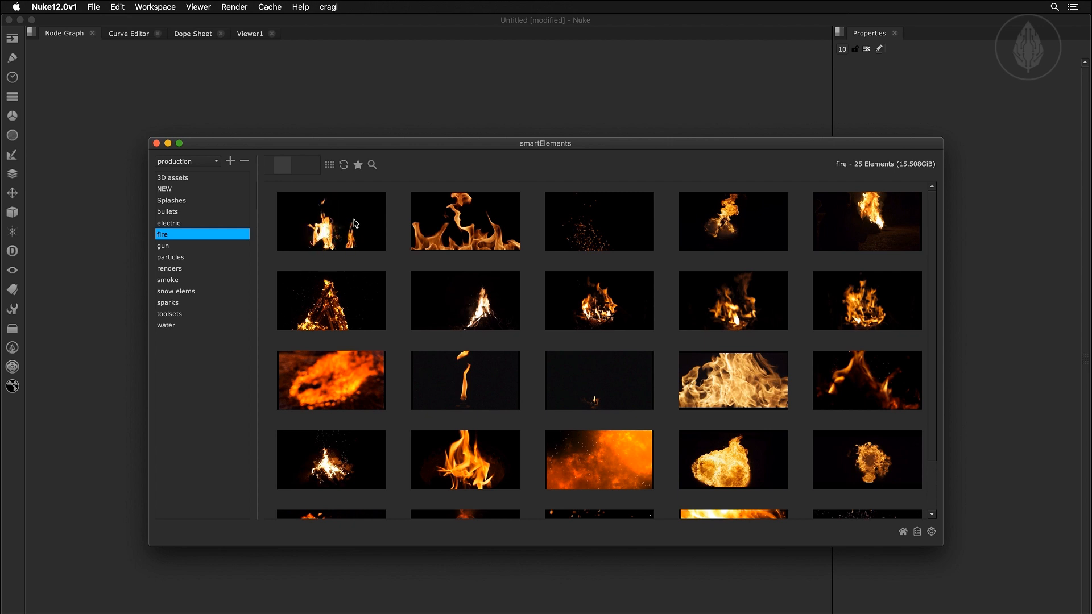
{"action": "left_click", "coordinate": [447, 222]}
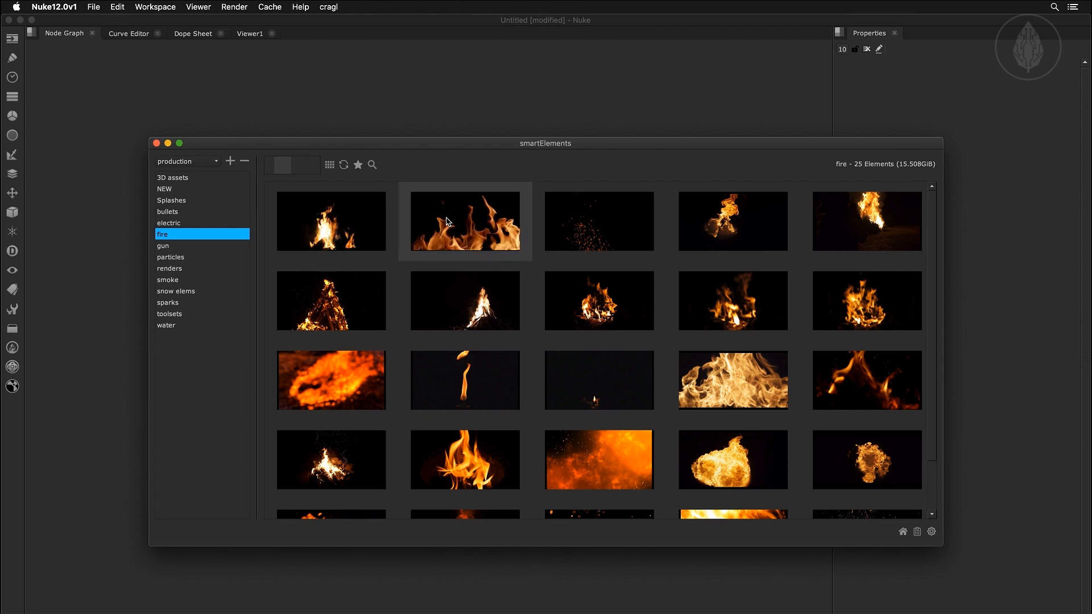
{"action": "left_click", "coordinate": [353, 224], "text": "shift"}
{"action": "left_click_drag", "start_coordinate": [353, 224], "coordinate": [402, 96]}
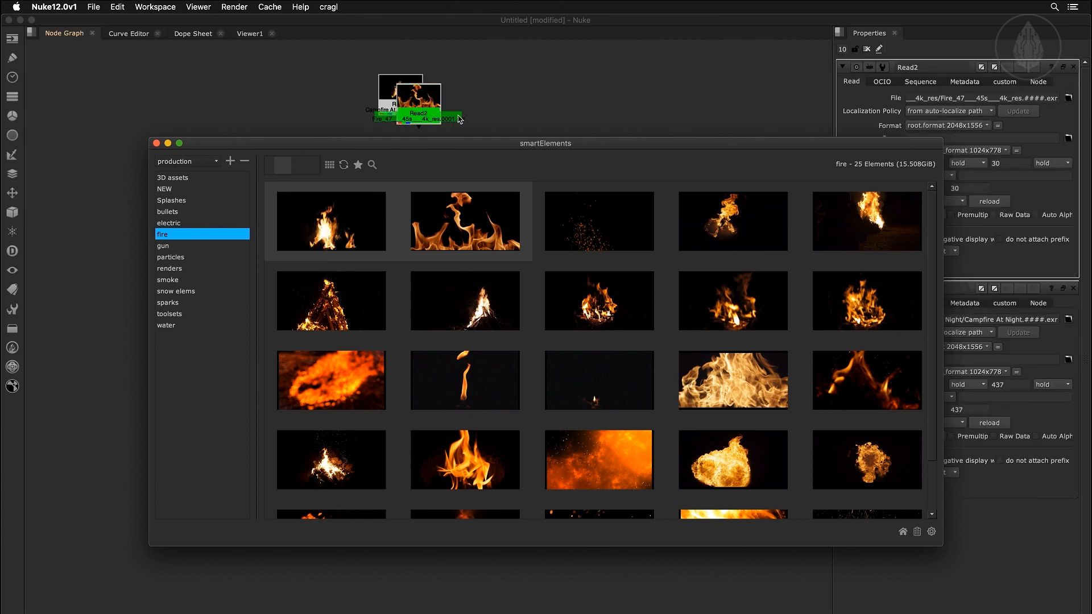
- Insert the third element of the fire list, the embers clip, into the node graph
{"action": "left_click", "coordinate": [586, 233]}
{"action": "right_click", "coordinate": [582, 215]}
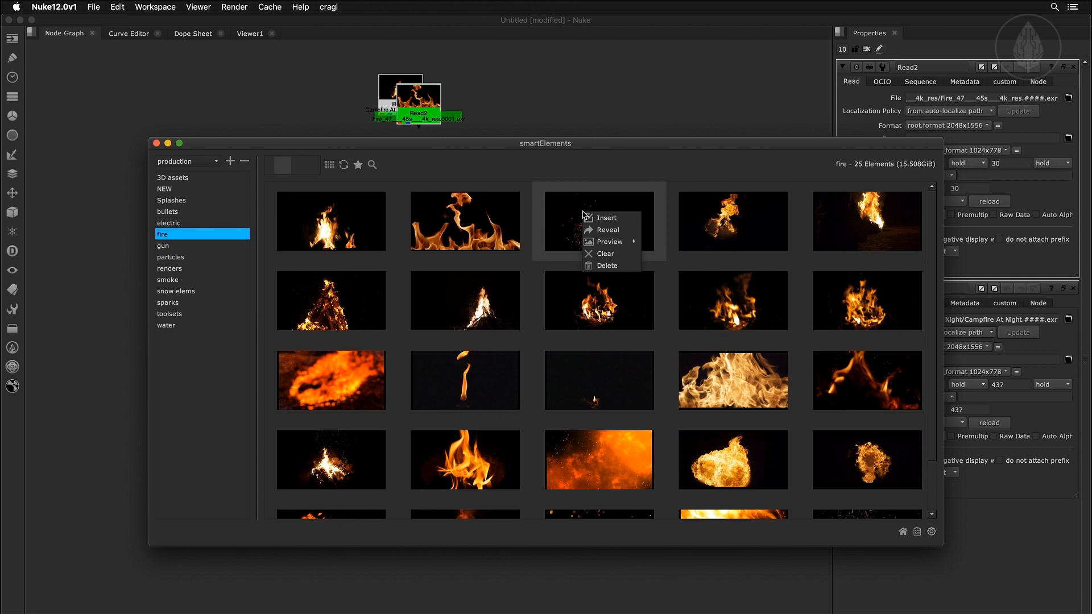
{"action": "left_click", "coordinate": [597, 217]}
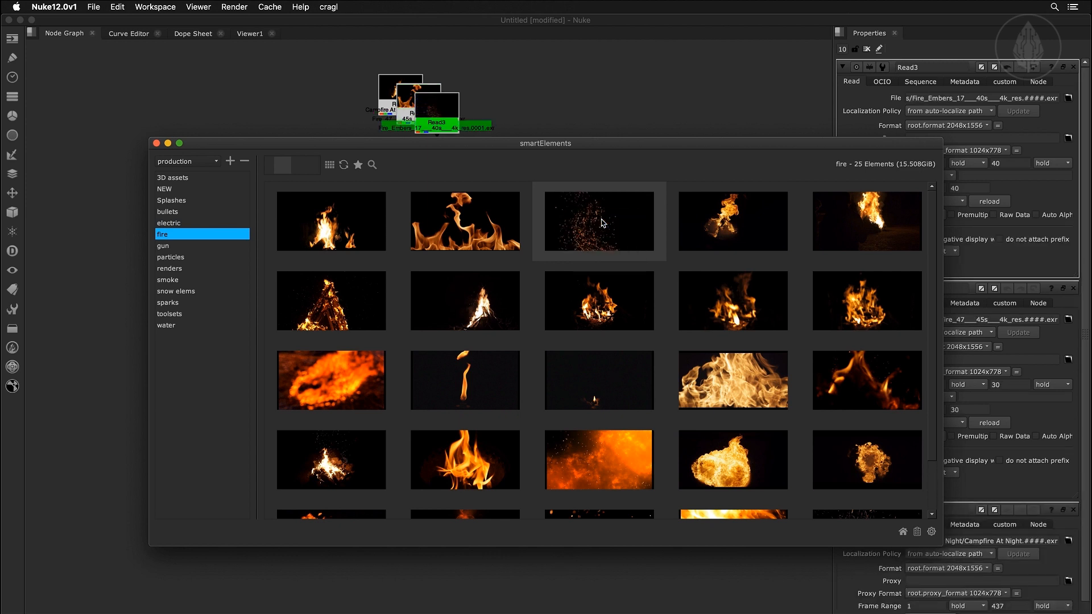
- Delete the three fire Read nodes from the node graph
{"action": "left_click_drag", "start_coordinate": [352, 63], "coordinate": [482, 141]}
{"action": "key", "text": "Delete"}
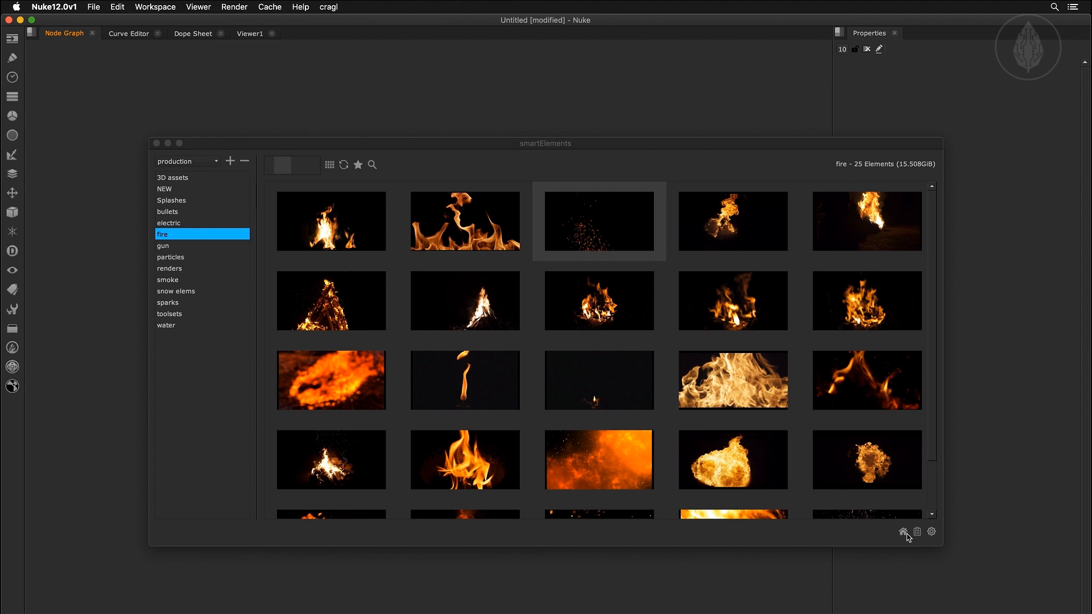
- Review the history and settings sections of smartElements and return to the main section
{"action": "left_click", "coordinate": [919, 533]}
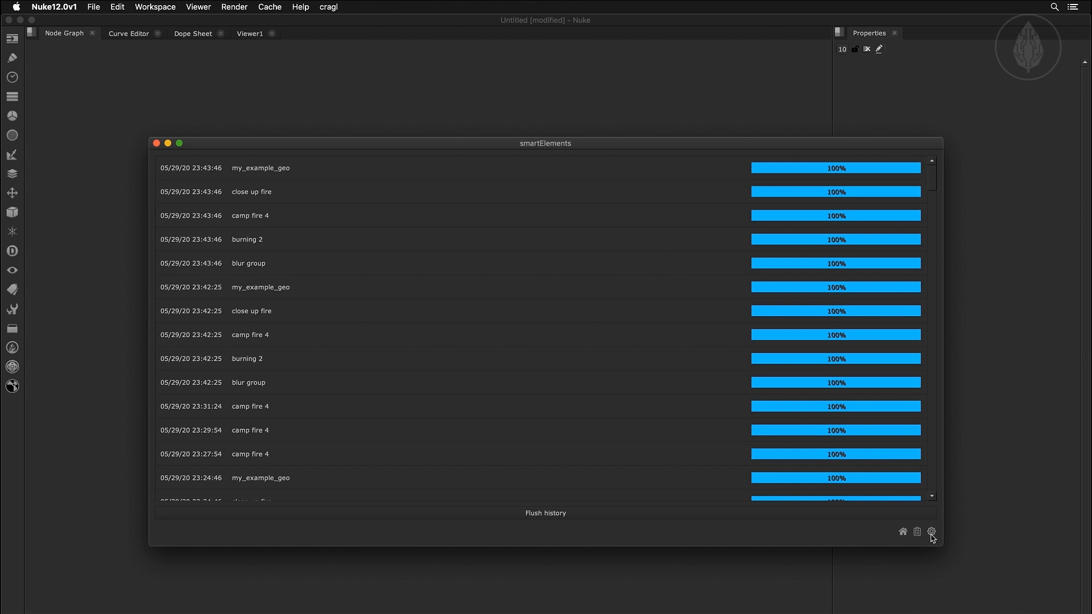
{"action": "left_click", "coordinate": [931, 533]}
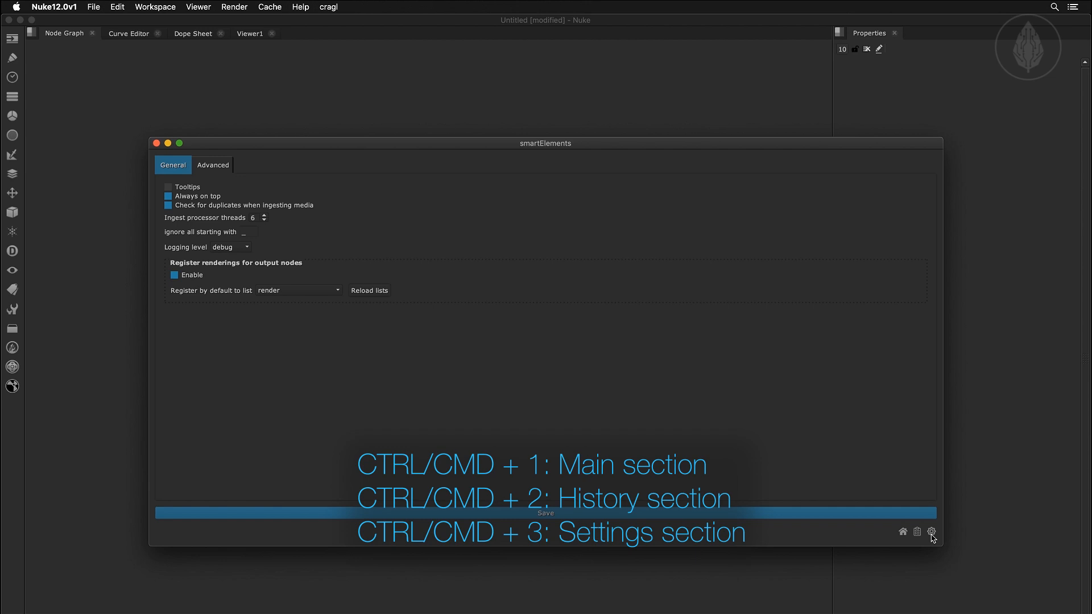
{"action": "key", "text": "super+1"}
{"action": "key", "text": "super+2"}
{"action": "key", "text": "super+3"}
{"action": "key", "text": "super+1"}
{"action": "key", "text": "super+2"}
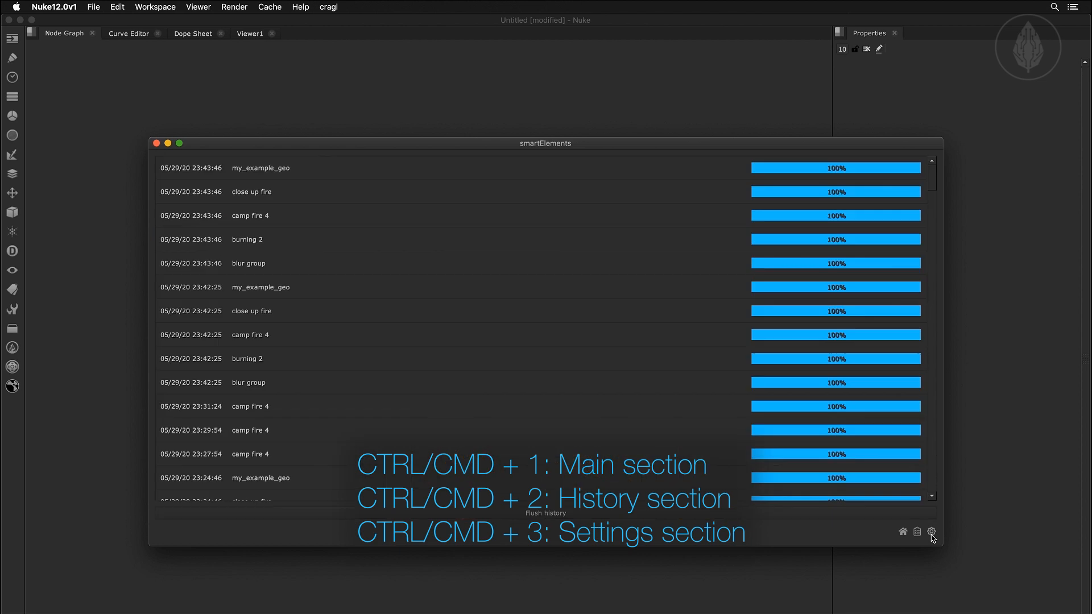
{"action": "key", "text": "super+3"}
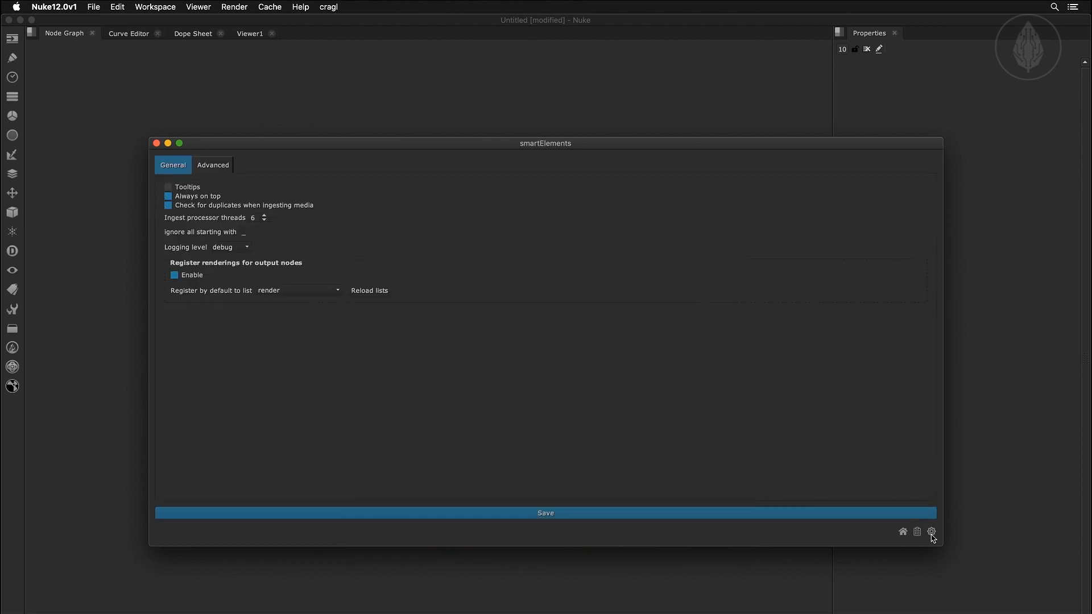
{"action": "left_click", "coordinate": [903, 532]}
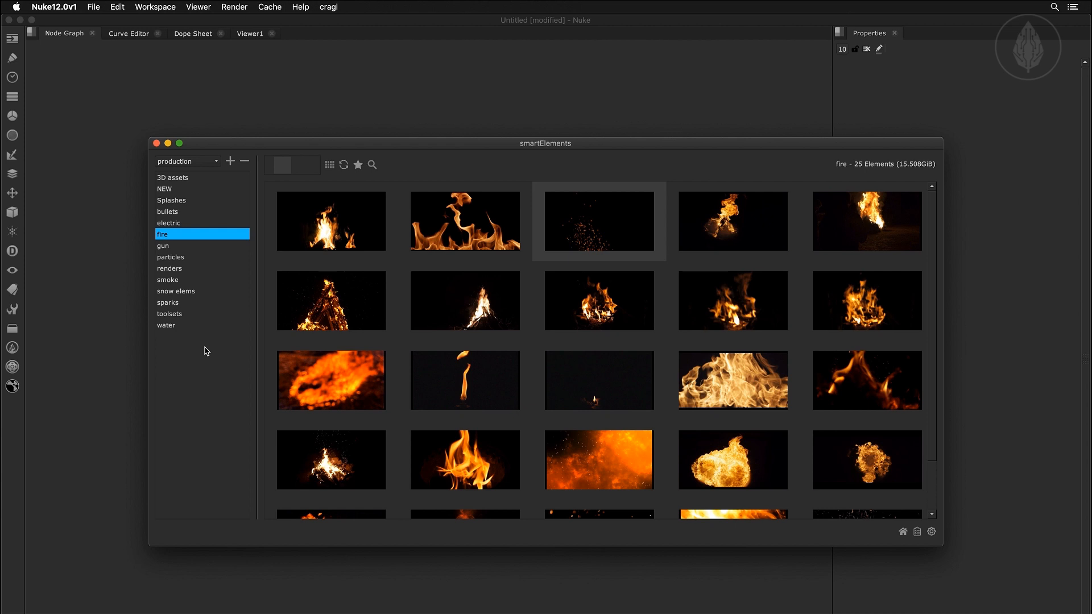
- Check the available stacks and the fire list's options, keeping the production stack active
{"action": "left_click", "coordinate": [209, 162]}
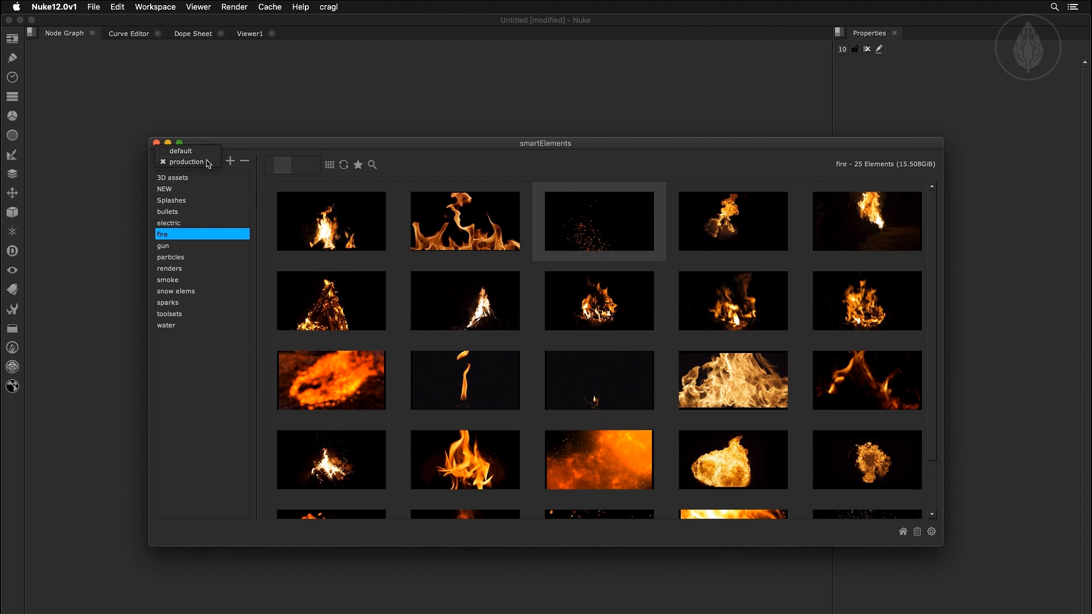
{"action": "left_click", "coordinate": [186, 162]}
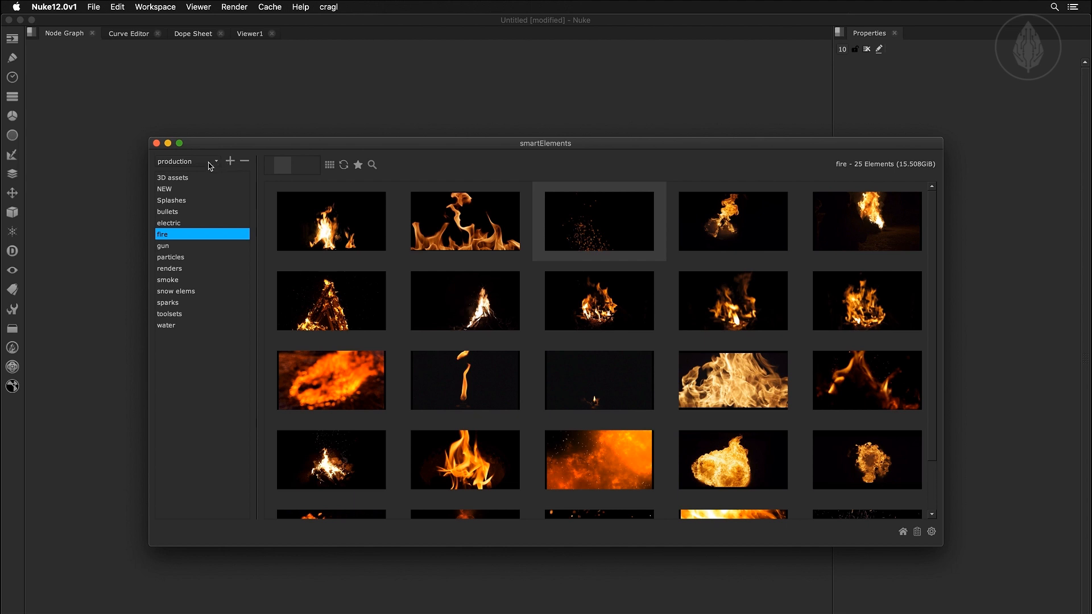
{"action": "left_click", "coordinate": [199, 164]}
{"action": "left_click", "coordinate": [186, 162]}
{"action": "right_click", "coordinate": [174, 236]}
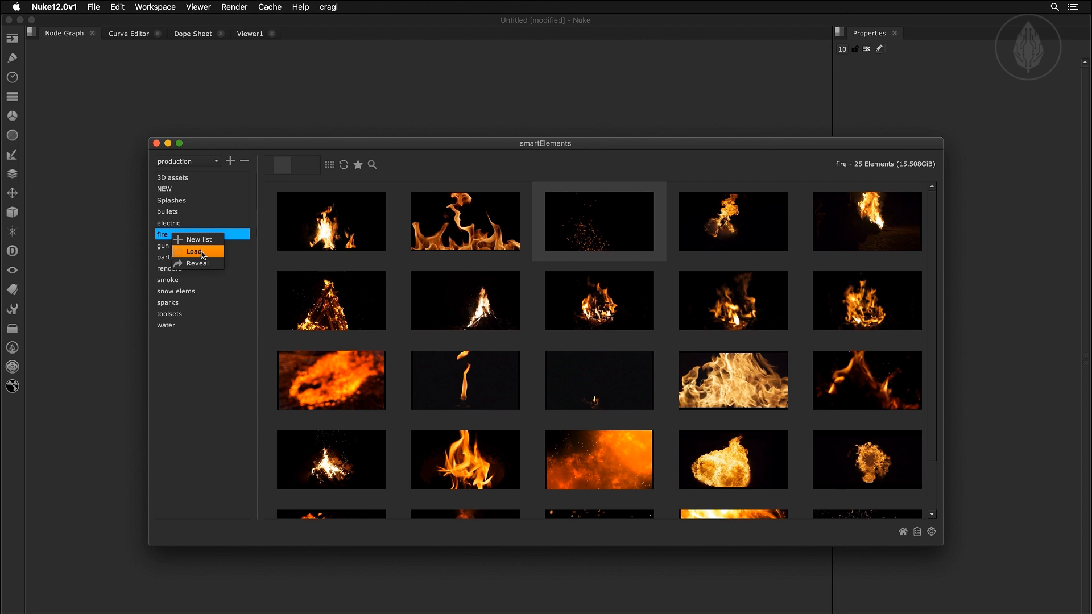
{"action": "left_click", "coordinate": [232, 237]}
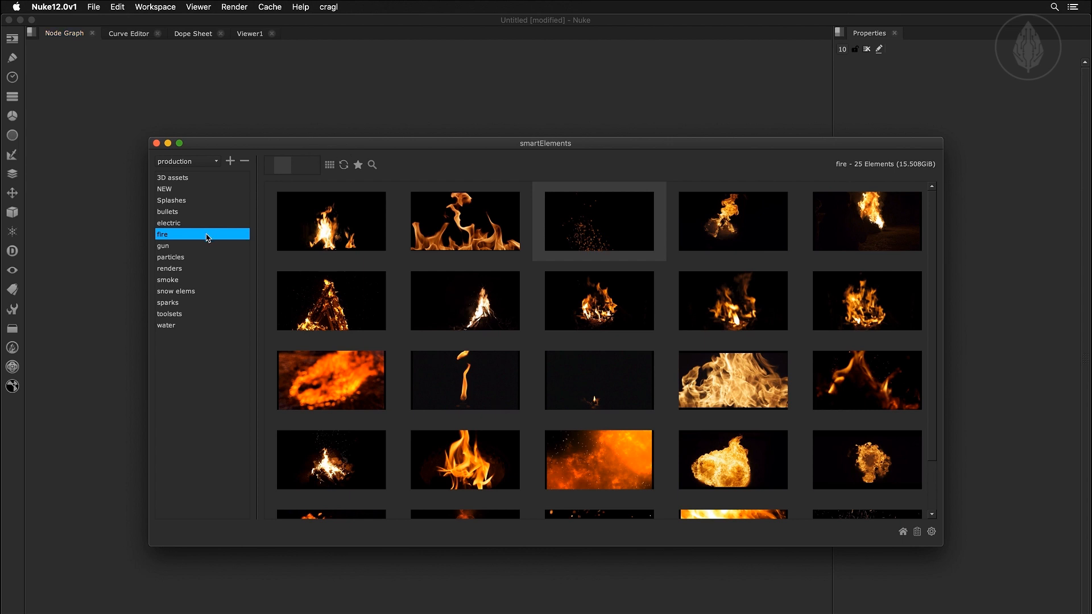
- Switch to the default stack and show the contents of its default list
{"action": "left_click", "coordinate": [199, 163]}
{"action": "left_click", "coordinate": [194, 151]}
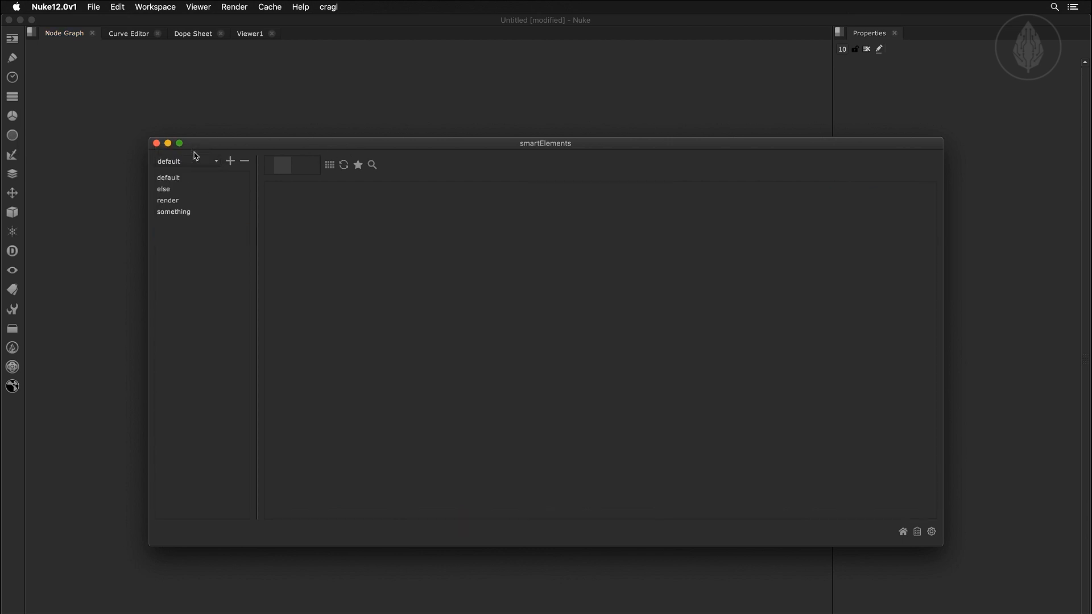
{"action": "left_click", "coordinate": [172, 179]}
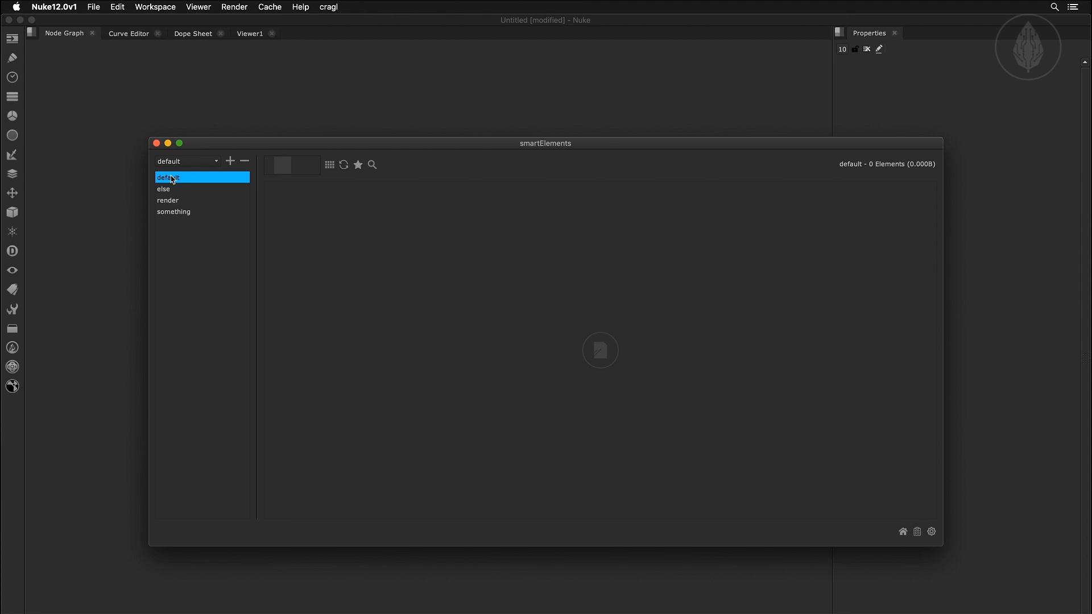
- Add a new stack whose root is a new folder named "example" inside the NUKE folder
{"action": "left_click", "coordinate": [231, 162]}
{"action": "left_click", "coordinate": [390, 296]}
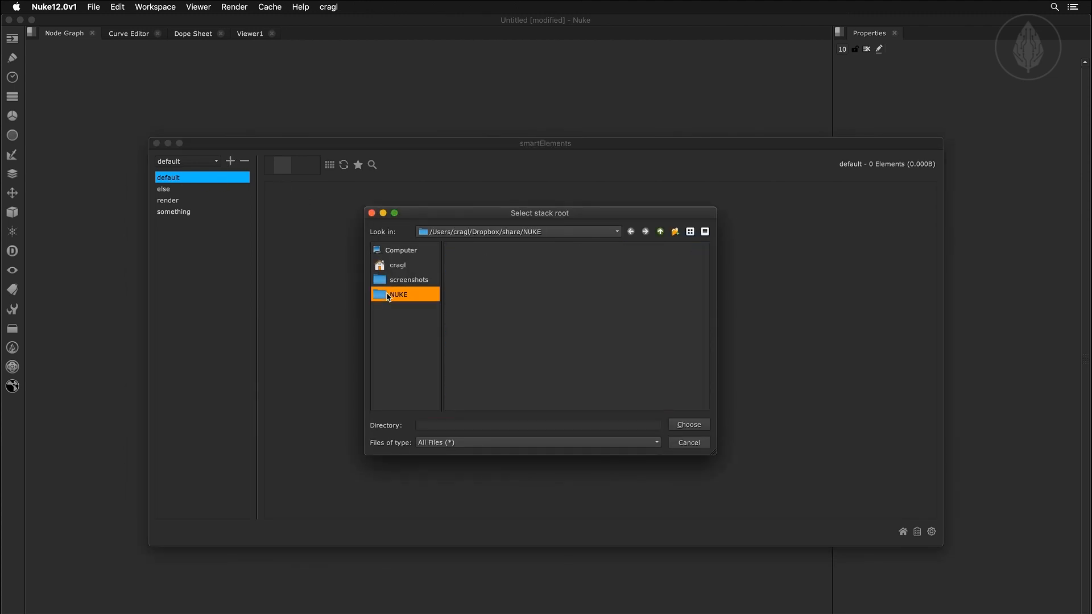
{"action": "right_click", "coordinate": [543, 297]}
{"action": "left_click", "coordinate": [566, 310]}
{"action": "type", "text": "example"}
{"action": "key", "text": "Return"}
{"action": "left_click", "coordinate": [682, 425]}
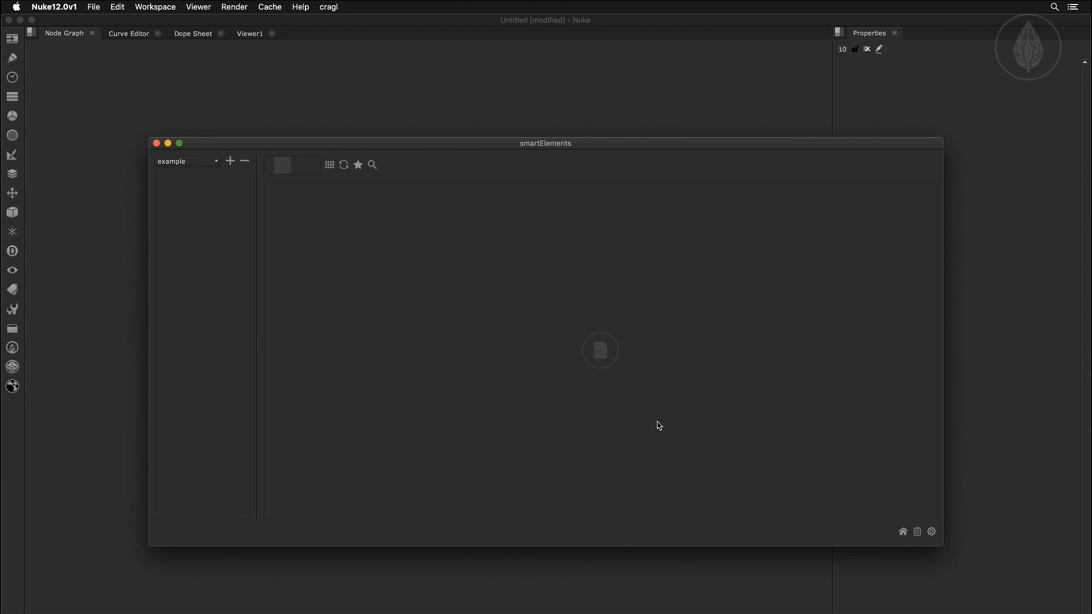
- Create a new list named "mylist" in the example stack
{"action": "right_click", "coordinate": [219, 209]}
{"action": "left_click", "coordinate": [230, 213]}
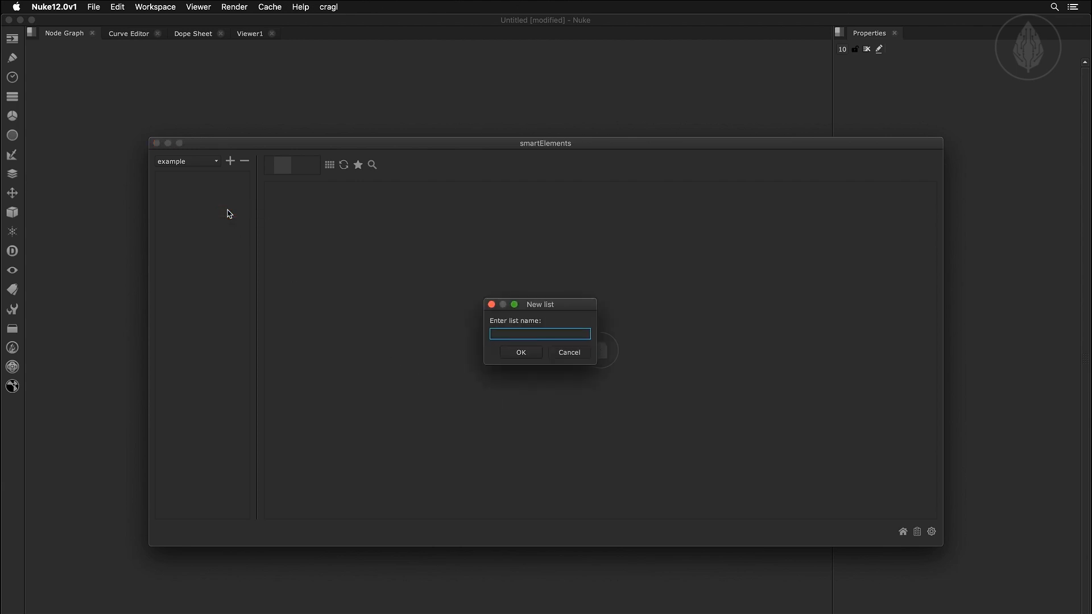
{"action": "type", "text": "mylisr"}
{"action": "key", "text": "Return"}
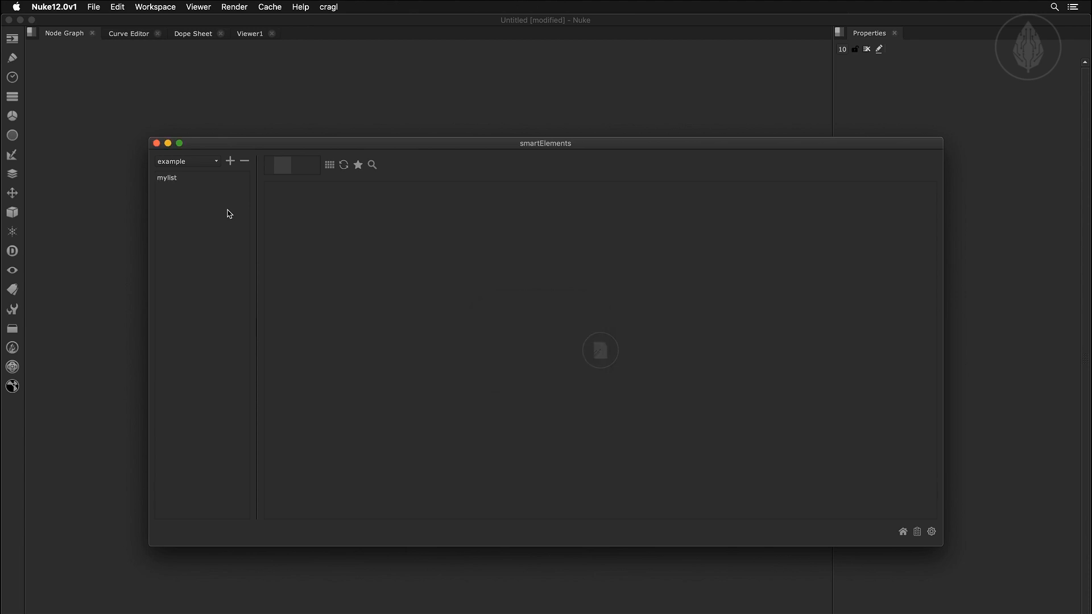
- Ingest the 01_my_elements folder from Finder into the mylist list
{"action": "left_click", "coordinate": [173, 180]}
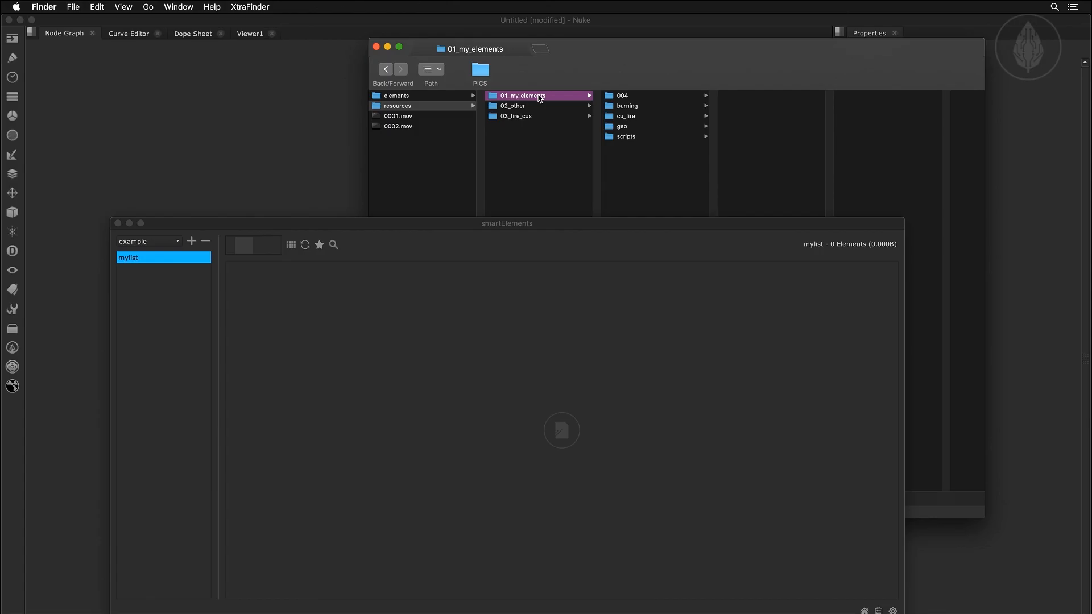
{"action": "left_click_drag", "start_coordinate": [539, 98], "coordinate": [401, 297]}
{"action": "left_click_drag", "start_coordinate": [410, 224], "coordinate": [416, 165]}
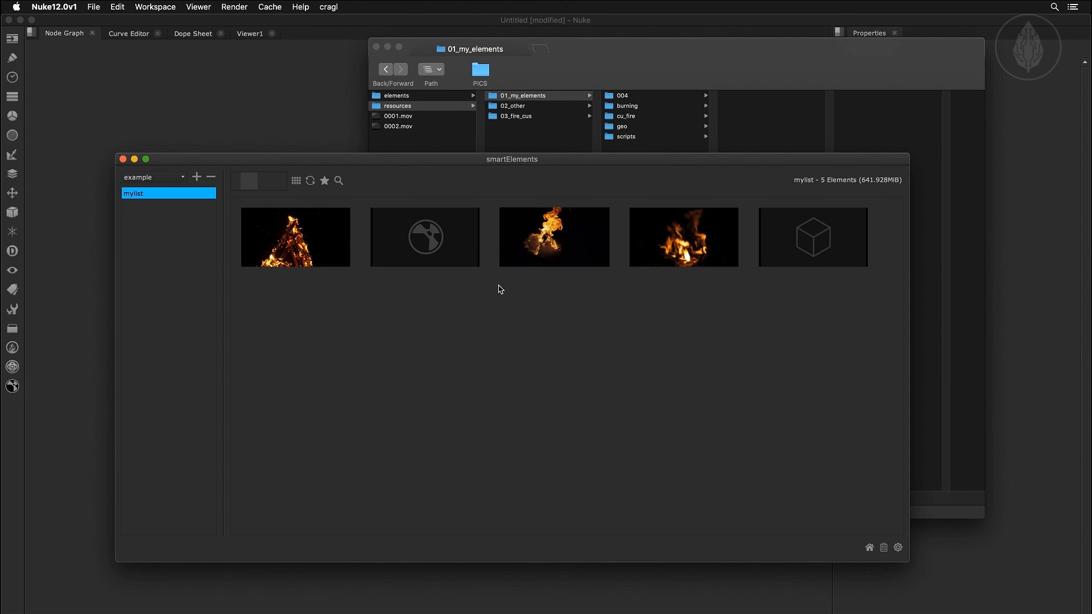
- Ingest the fire CU.0020.exr sequence frame and roto_helper.nk from the 02_other folder in Finder into mylist
{"action": "left_click", "coordinate": [510, 106]}
{"action": "left_click_drag", "start_coordinate": [579, 160], "coordinate": [563, 210]}
{"action": "left_click_drag", "start_coordinate": [594, 77], "coordinate": [826, 84]}
{"action": "left_click_drag", "start_coordinate": [730, 210], "coordinate": [660, 137]}
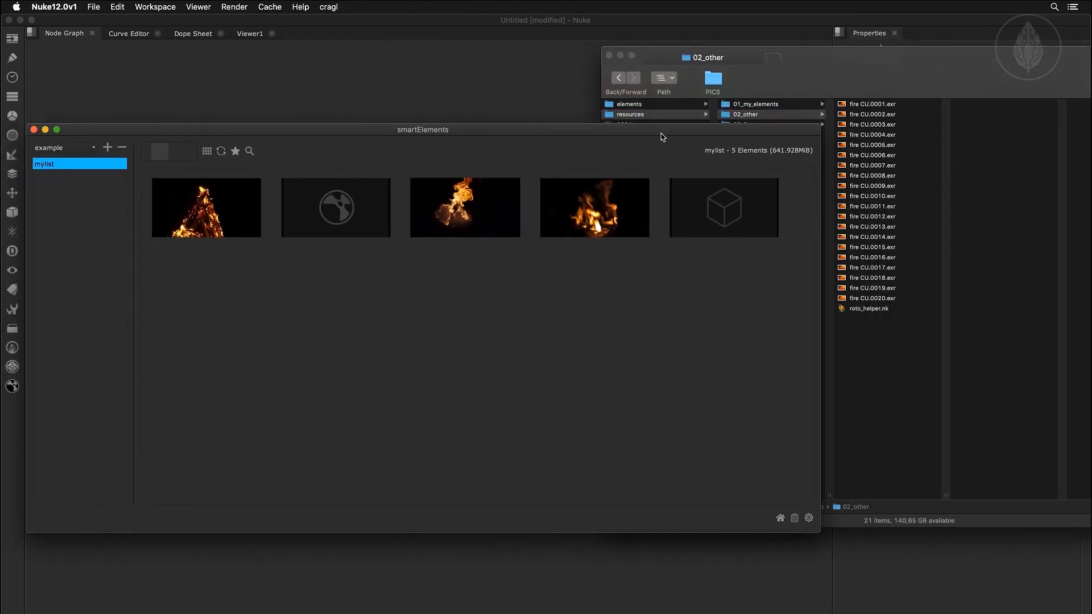
{"action": "left_click", "coordinate": [874, 299]}
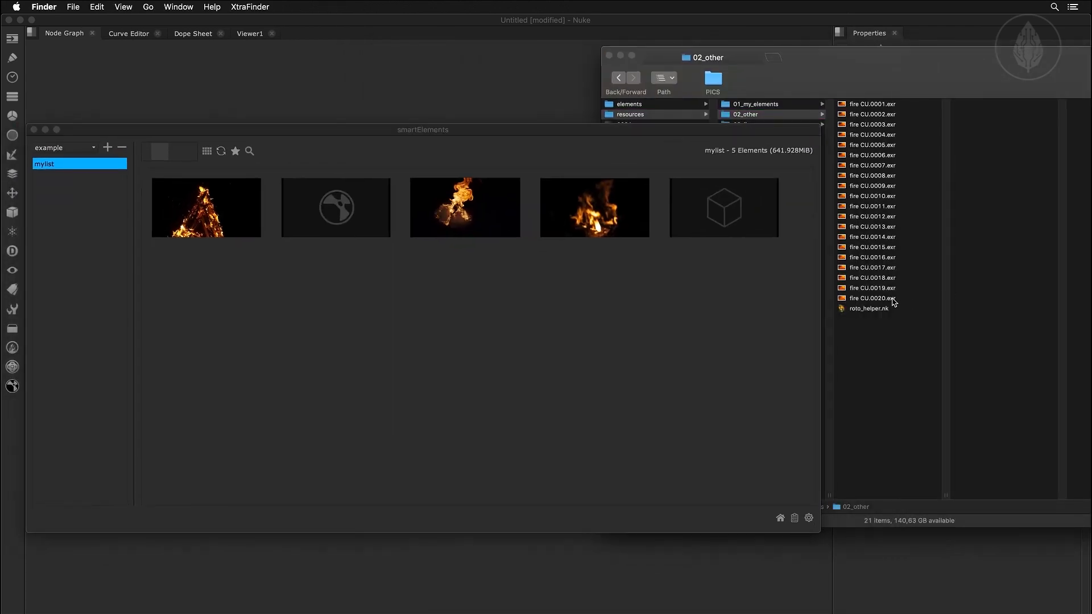
{"action": "left_click", "coordinate": [861, 308], "text": "shift"}
{"action": "left_click_drag", "start_coordinate": [862, 302], "coordinate": [517, 295]}
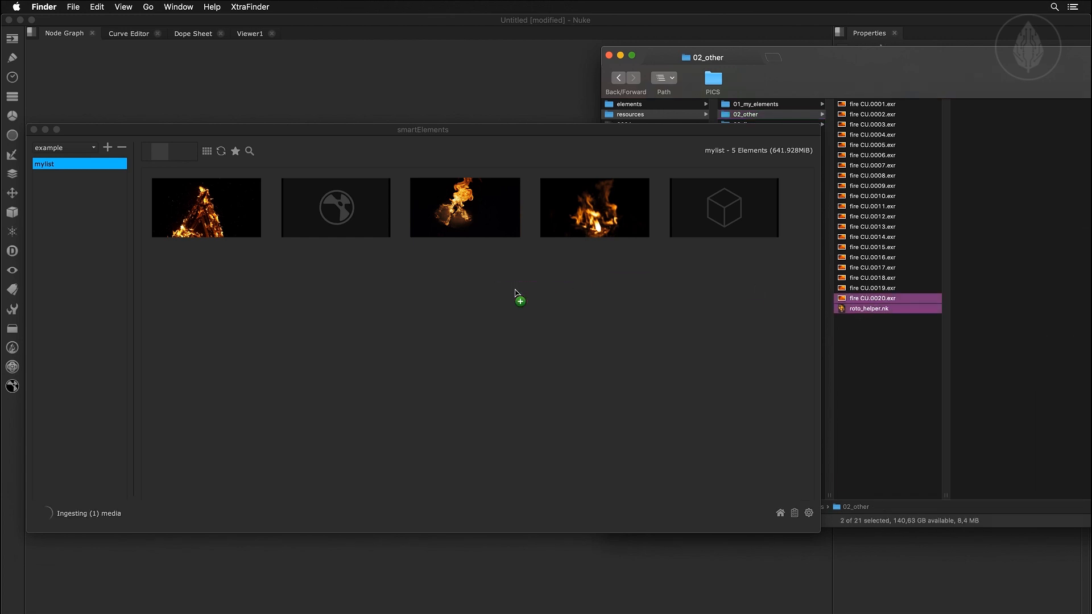
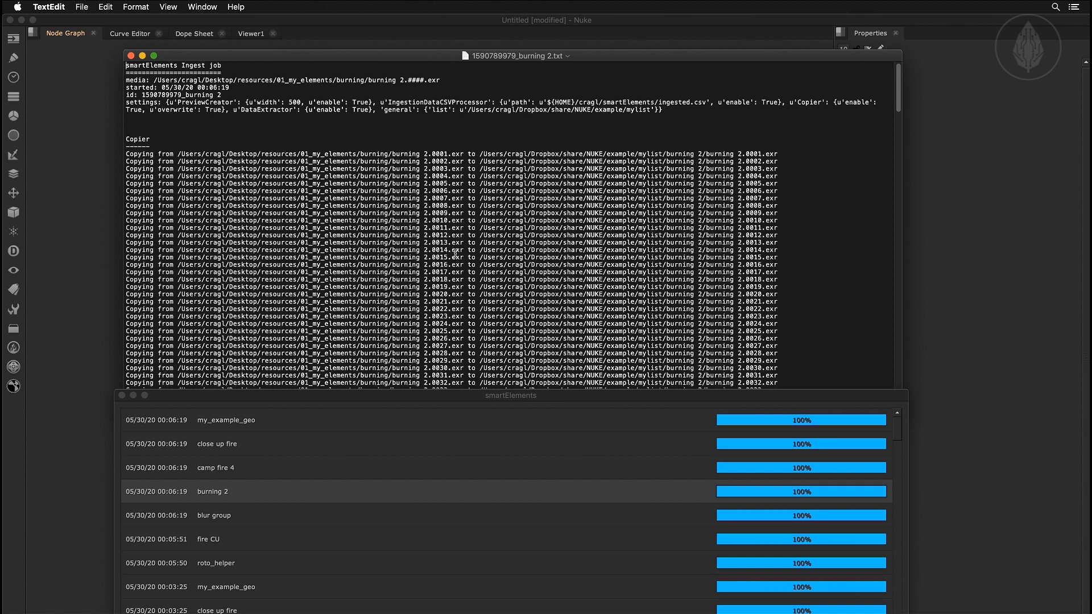
- Read the burning 2 ingest log through to its end, close it and return to the element library
{"action": "scroll", "coordinate": [455, 252], "scroll_direction": "down", "scroll_amount": 15}
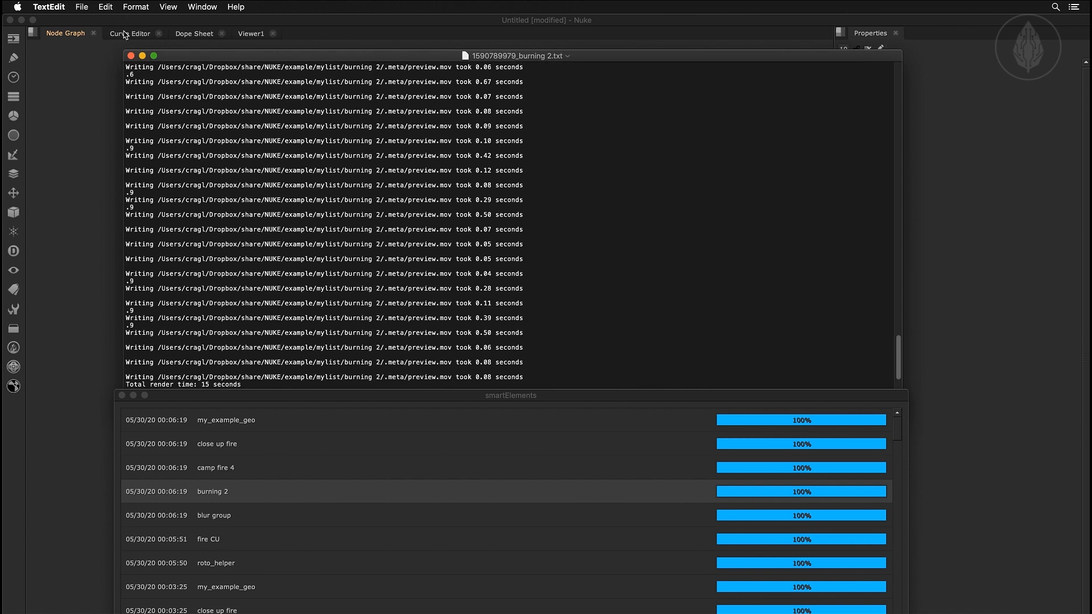
{"action": "left_click", "coordinate": [130, 56]}
{"action": "left_click_drag", "start_coordinate": [350, 393], "coordinate": [359, 92]}
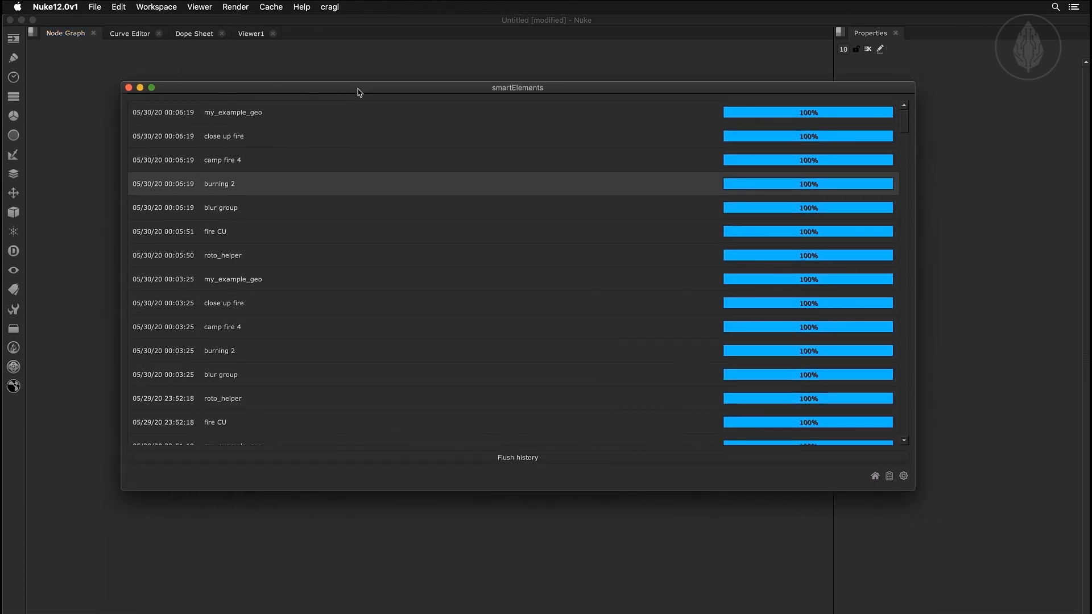
{"action": "left_click", "coordinate": [874, 476]}
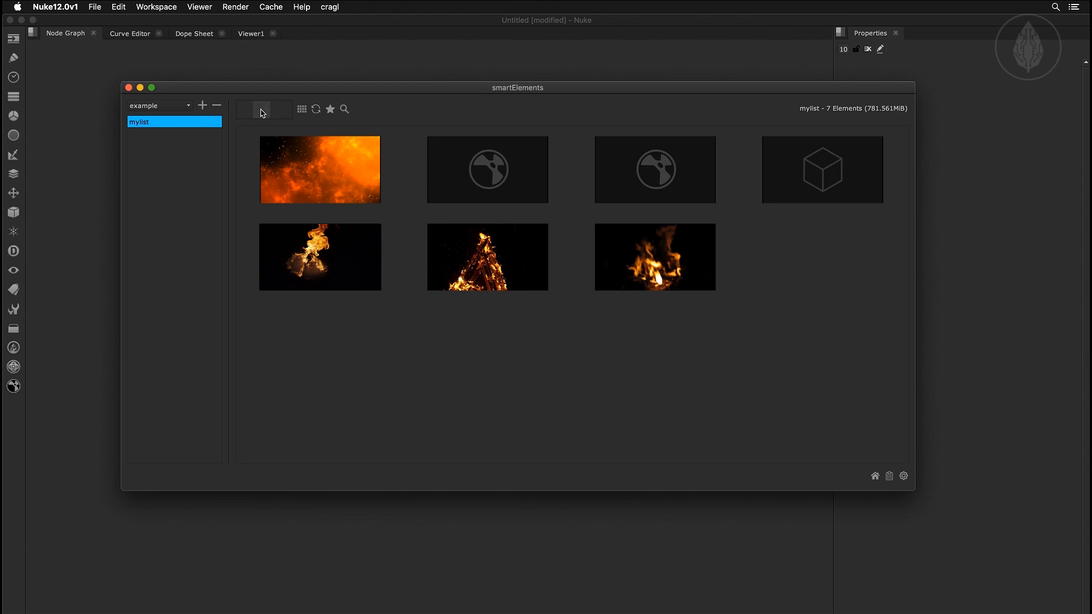
- Enlarge the element previews slightly and show mylist as a detailed list
{"action": "left_click_drag", "start_coordinate": [262, 110], "coordinate": [267, 110]}
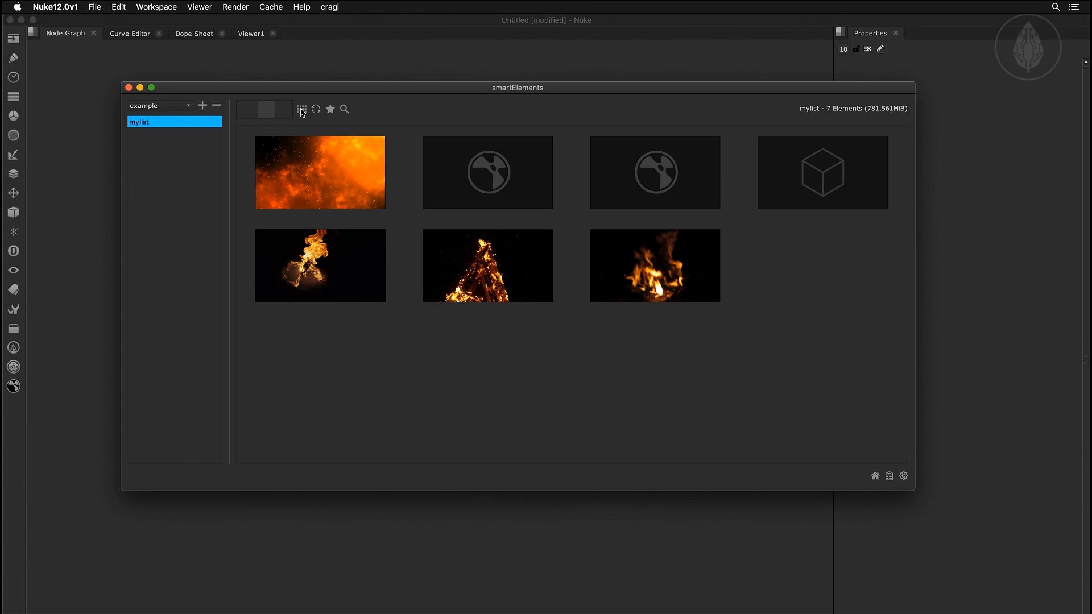
{"action": "left_click", "coordinate": [301, 110]}
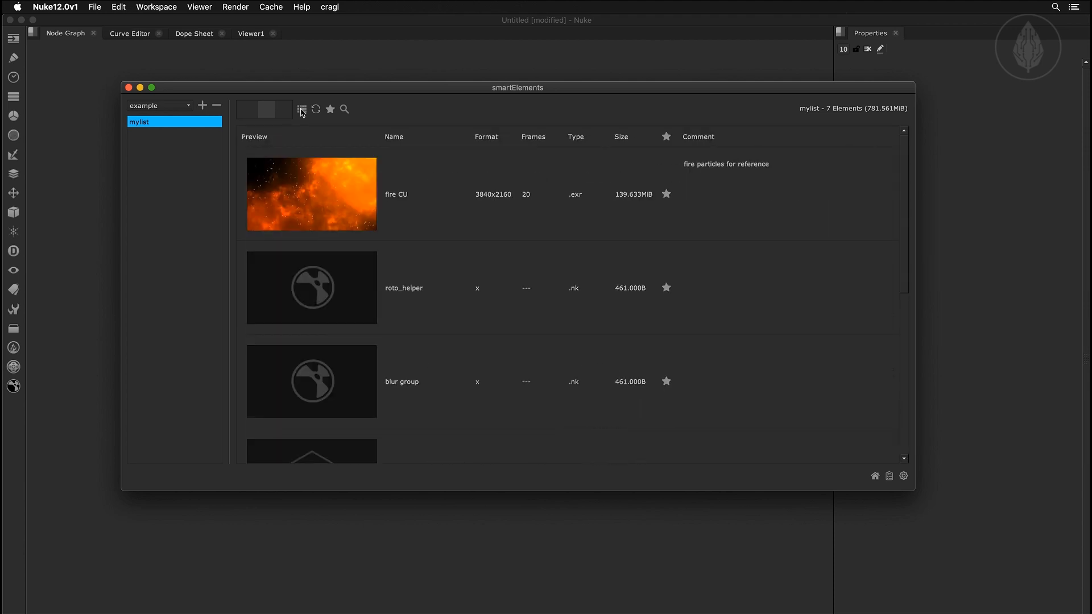
{"action": "scroll", "coordinate": [414, 250], "scroll_direction": "down", "scroll_amount": 6}
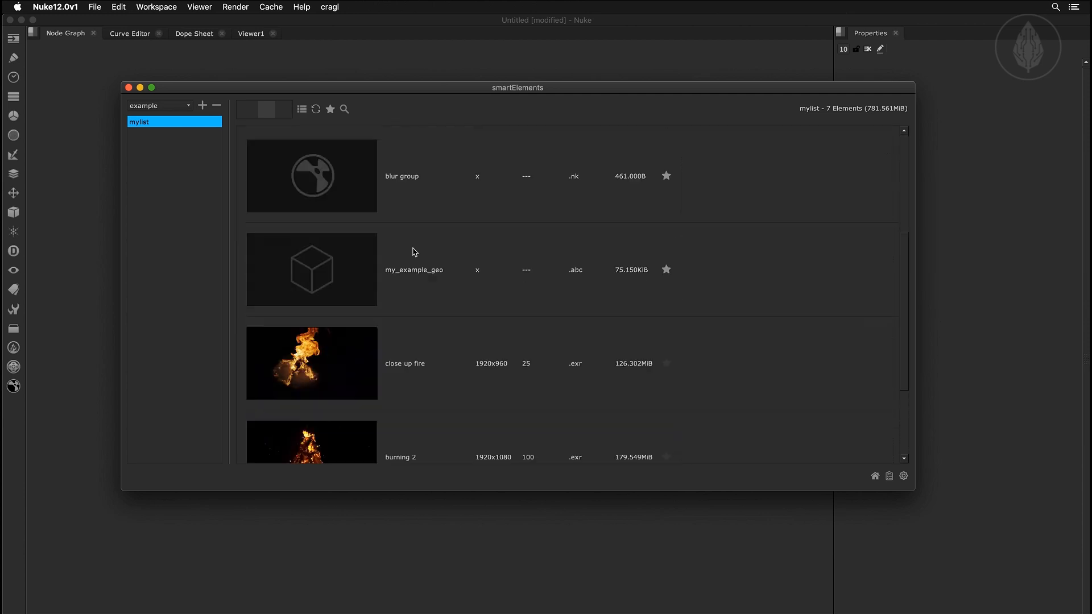
{"action": "scroll", "coordinate": [414, 252], "scroll_direction": "up", "scroll_amount": 6}
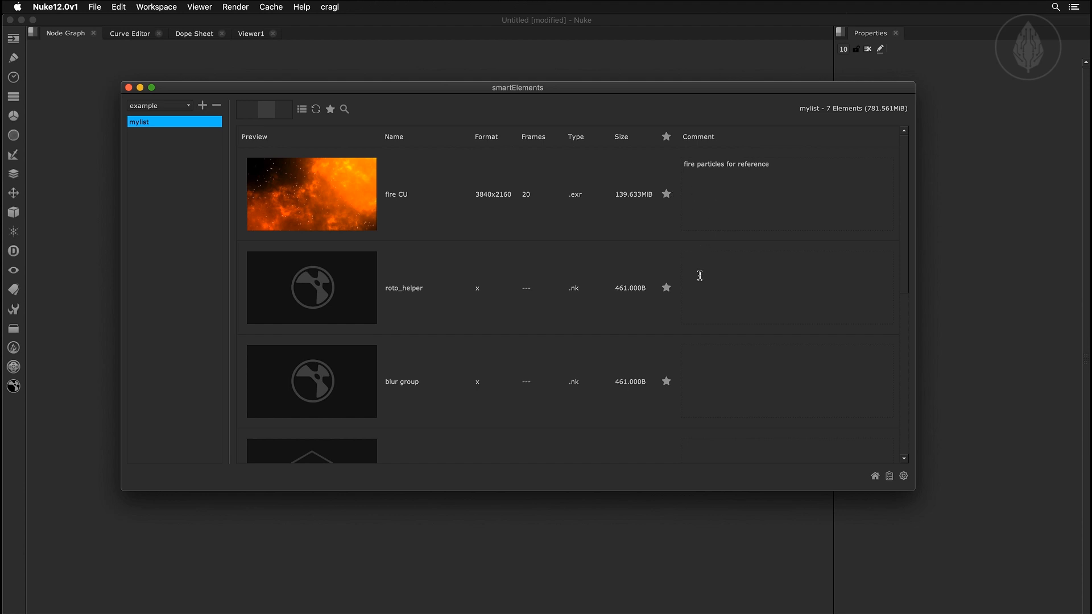
- Add the comment "creates quick garbage mattes" to the roto_helper element
{"action": "type", "text": "creates quick garbage mattes"}
{"action": "left_click", "coordinate": [332, 110]}
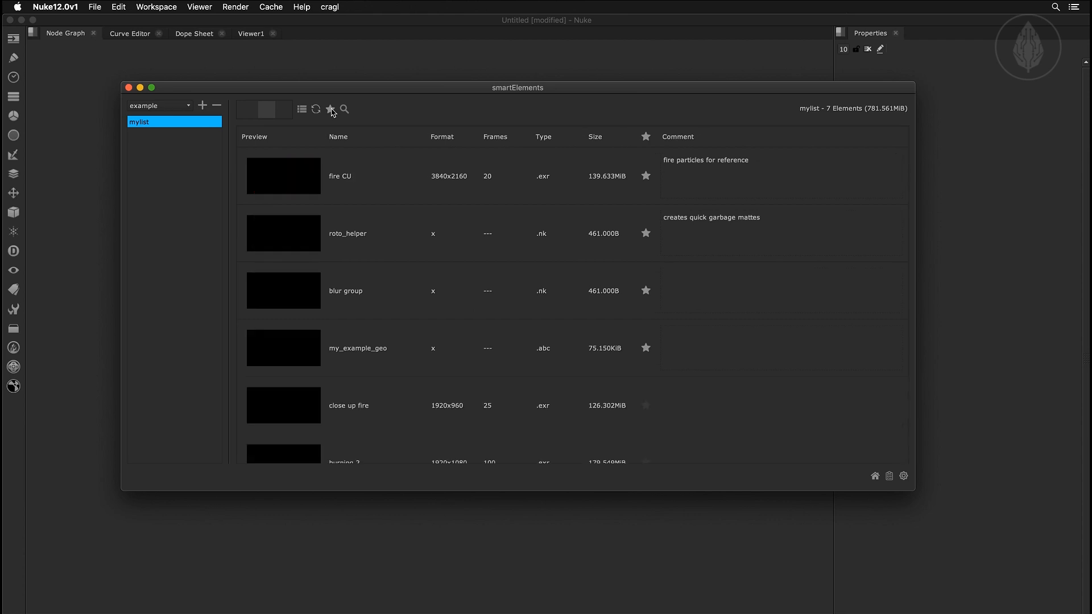
- Filter the elements by names that contain "fire", and clear and close the filter again
{"action": "left_click", "coordinate": [344, 110]}
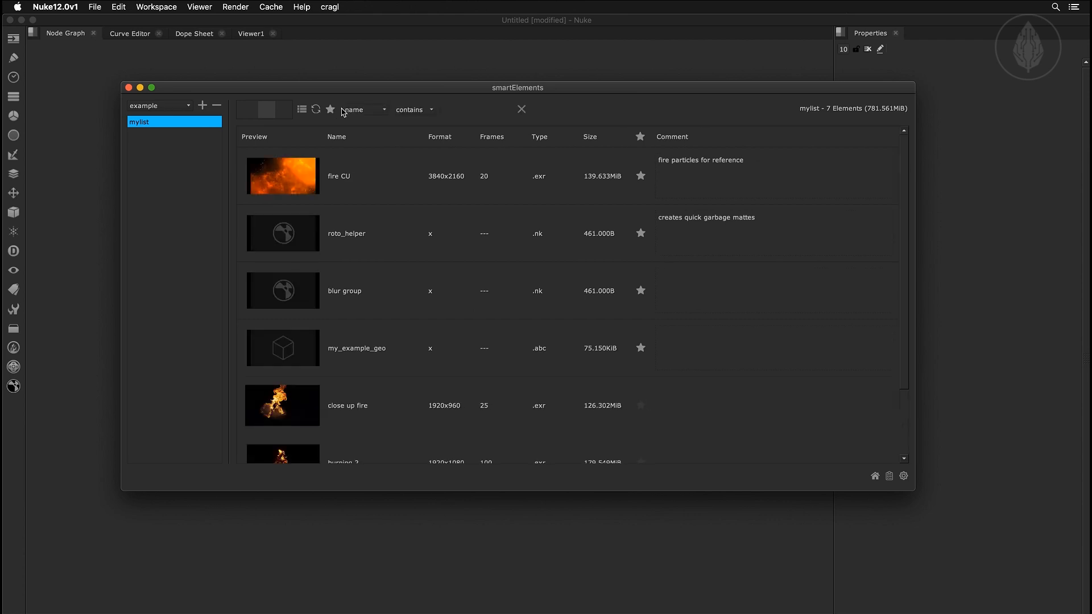
{"action": "left_click", "coordinate": [364, 111]}
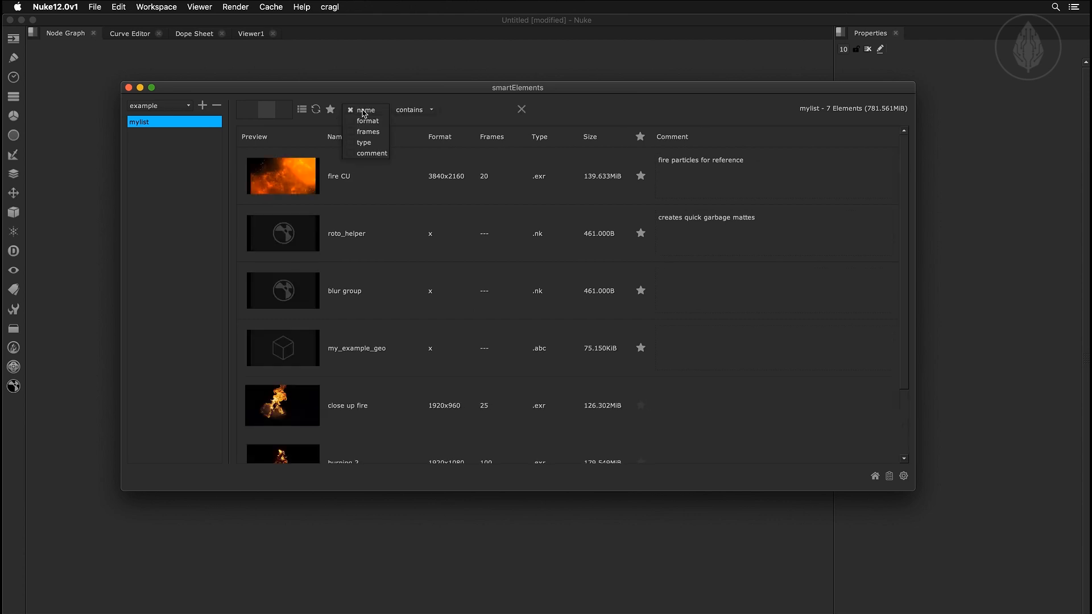
{"action": "left_click", "coordinate": [367, 111]}
{"action": "left_click", "coordinate": [413, 110]}
{"action": "left_click", "coordinate": [413, 110]}
{"action": "left_click", "coordinate": [449, 111]}
{"action": "type", "text": "fire"}
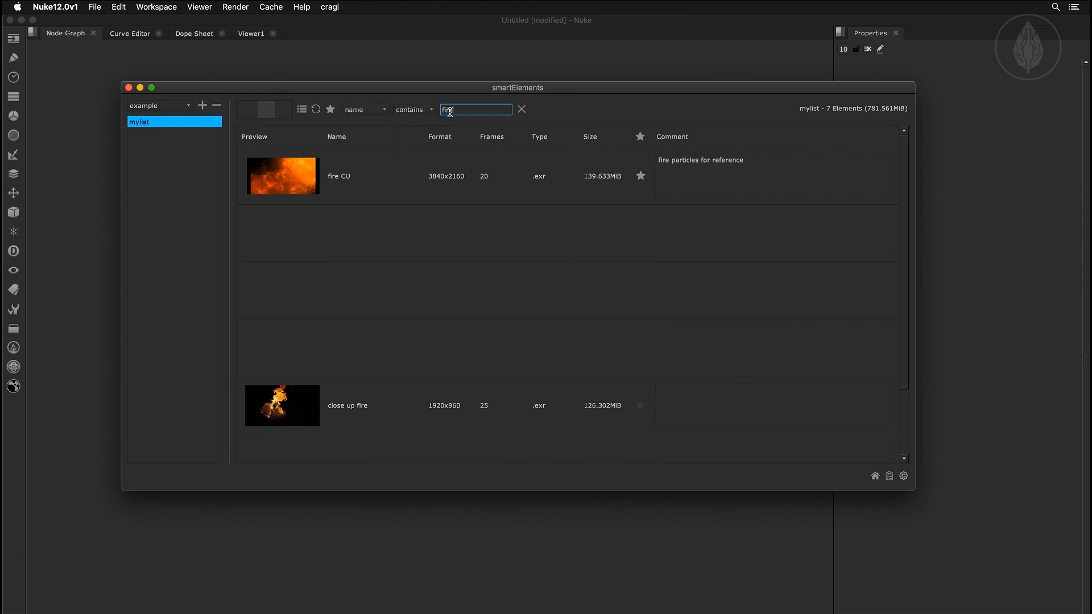
{"action": "key", "text": "super+a"}
{"action": "key", "text": "BackSpace"}
{"action": "left_click", "coordinate": [521, 109]}
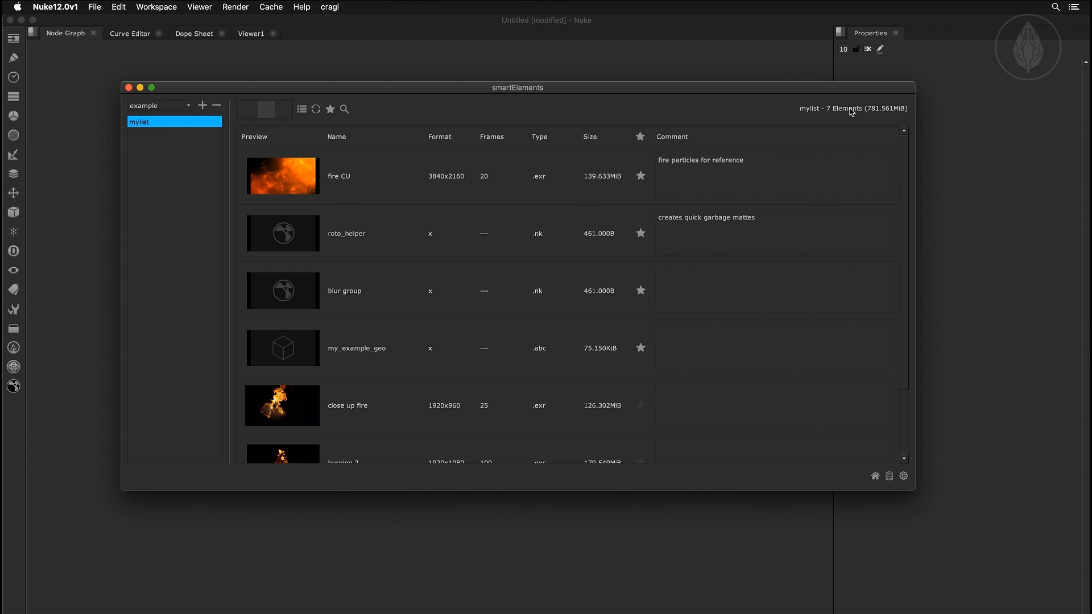
- Return mylist to the thumbnail grid and play the previews of the fire CU and close up fire elements
{"action": "left_click", "coordinate": [304, 109]}
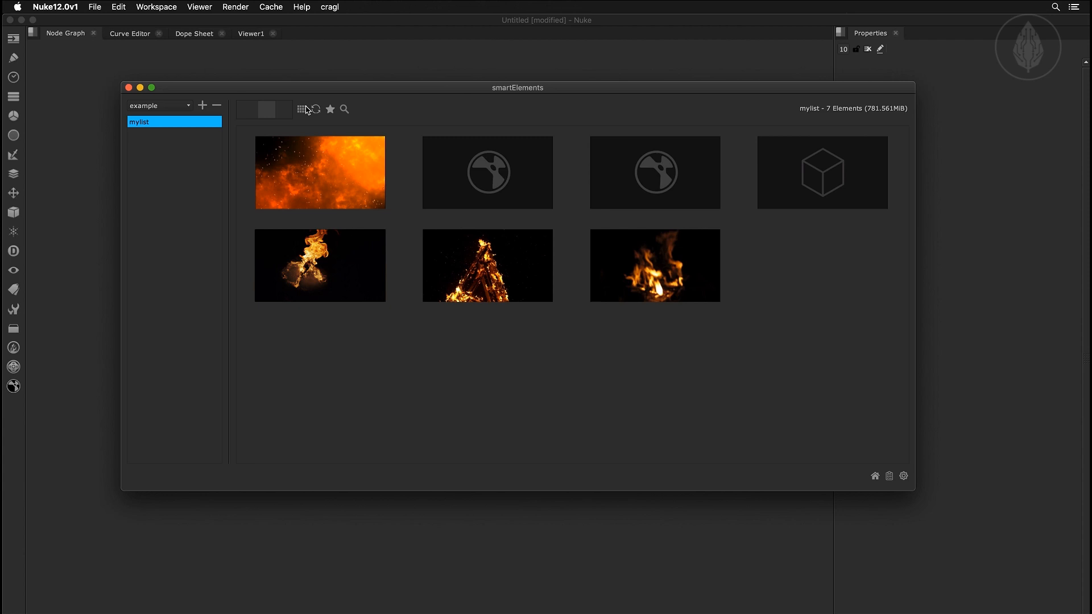
{"action": "mouse_move", "coordinate": [300, 176]}
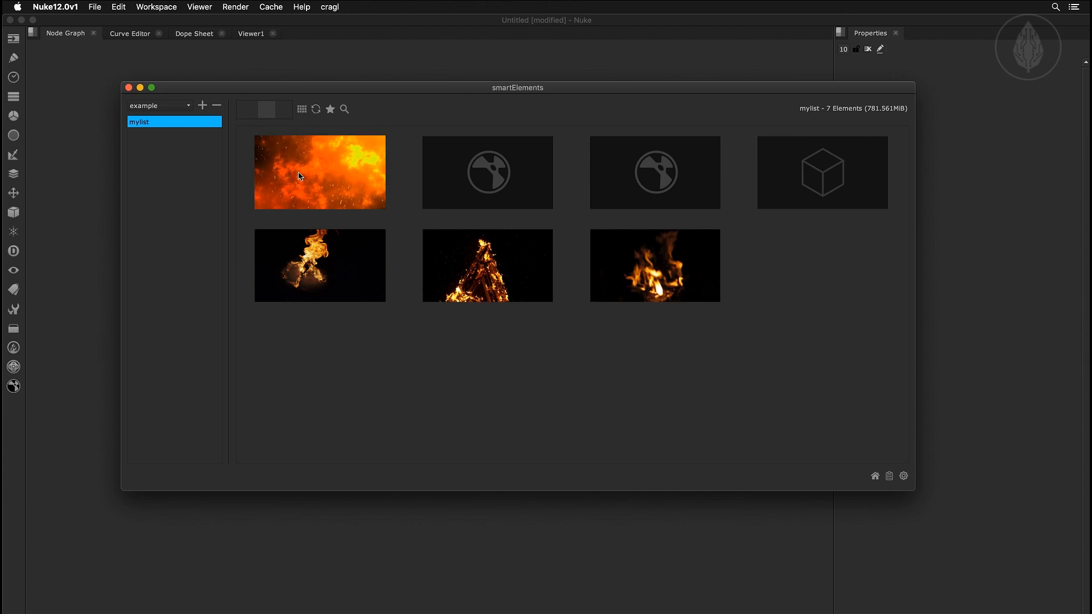
{"action": "mouse_move", "coordinate": [295, 266]}
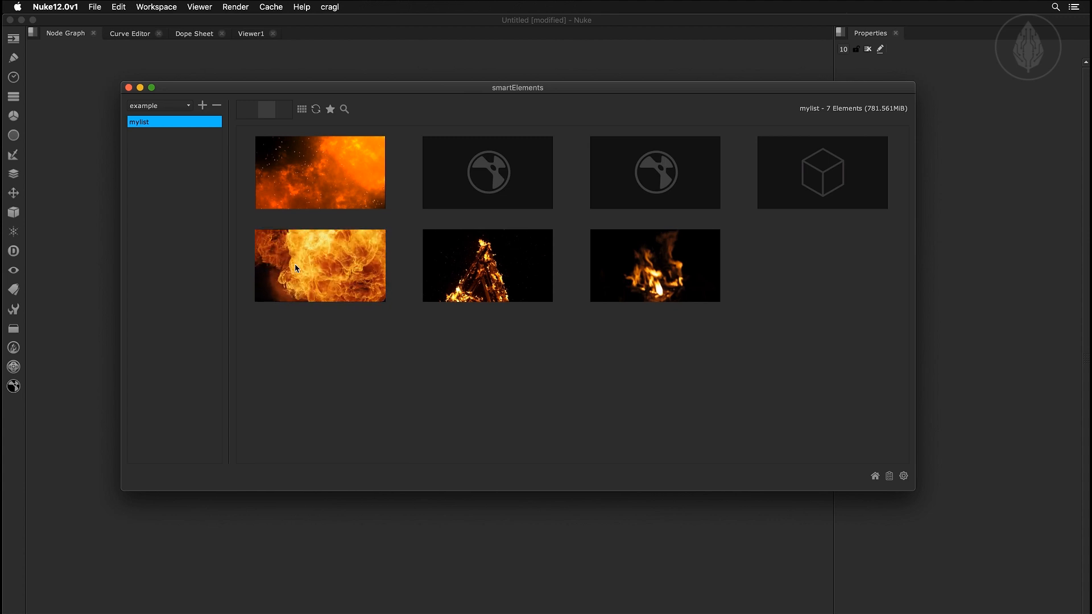
{"action": "left_click", "coordinate": [296, 267]}
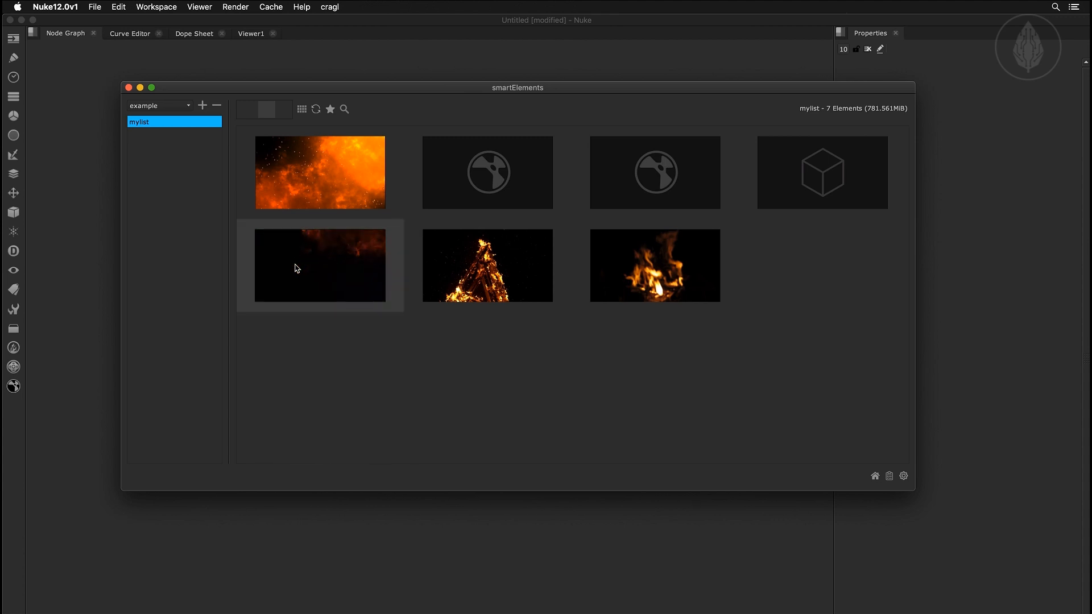
- Clear the element view and reload the contents of mylist
{"action": "right_click", "coordinate": [456, 260]}
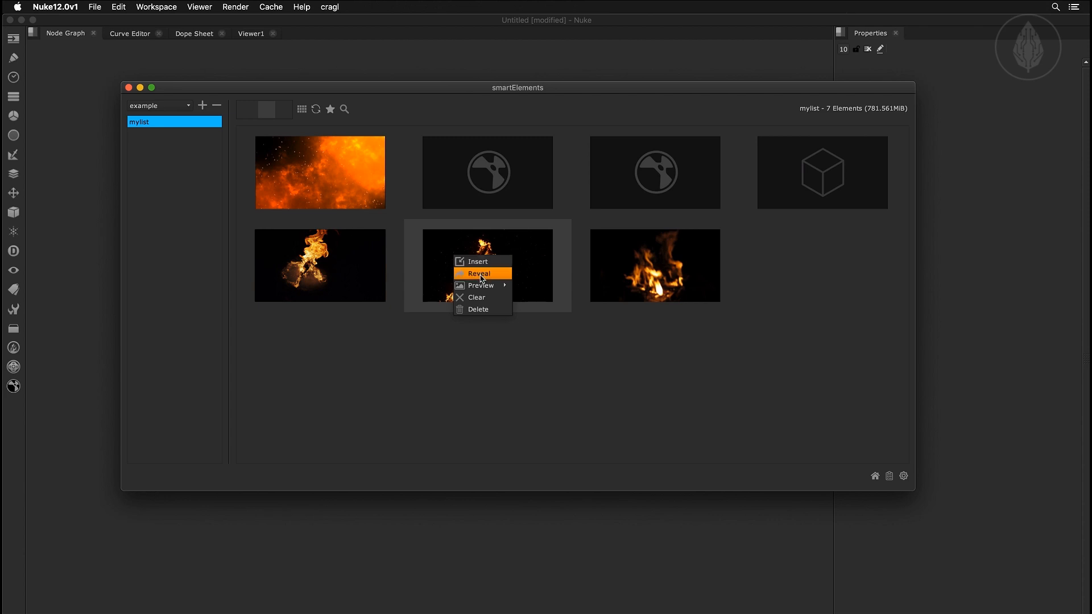
{"action": "mouse_move", "coordinate": [481, 290]}
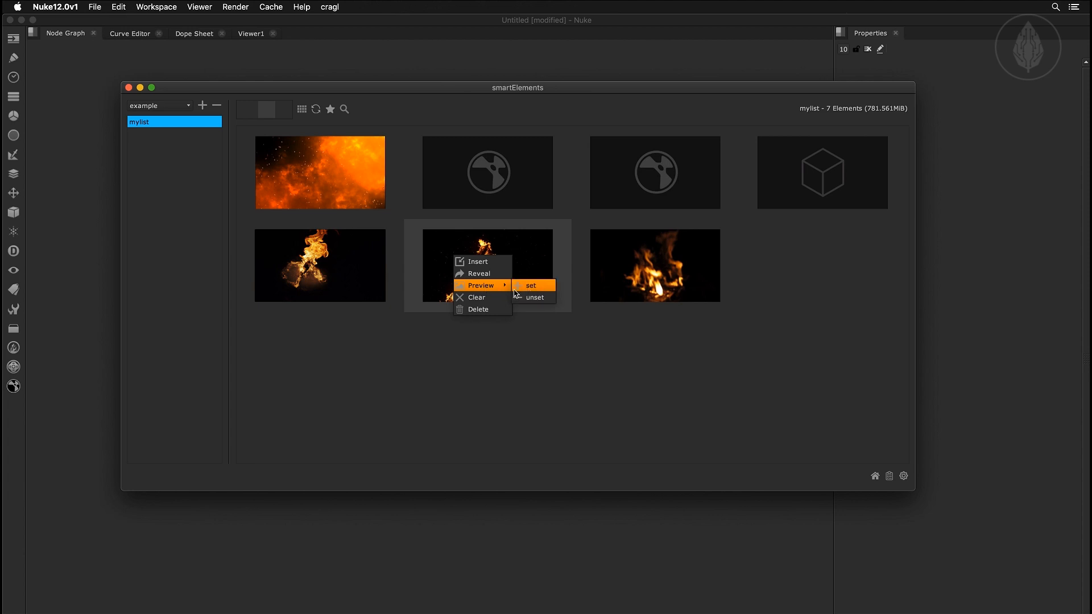
{"action": "left_click", "coordinate": [484, 298]}
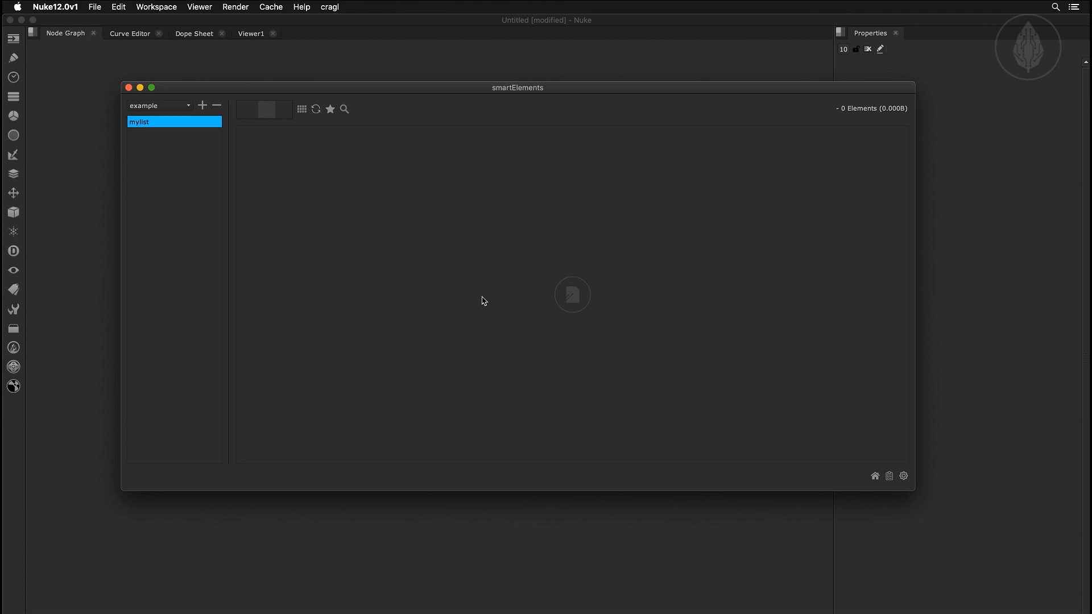
{"action": "left_click", "coordinate": [152, 122]}
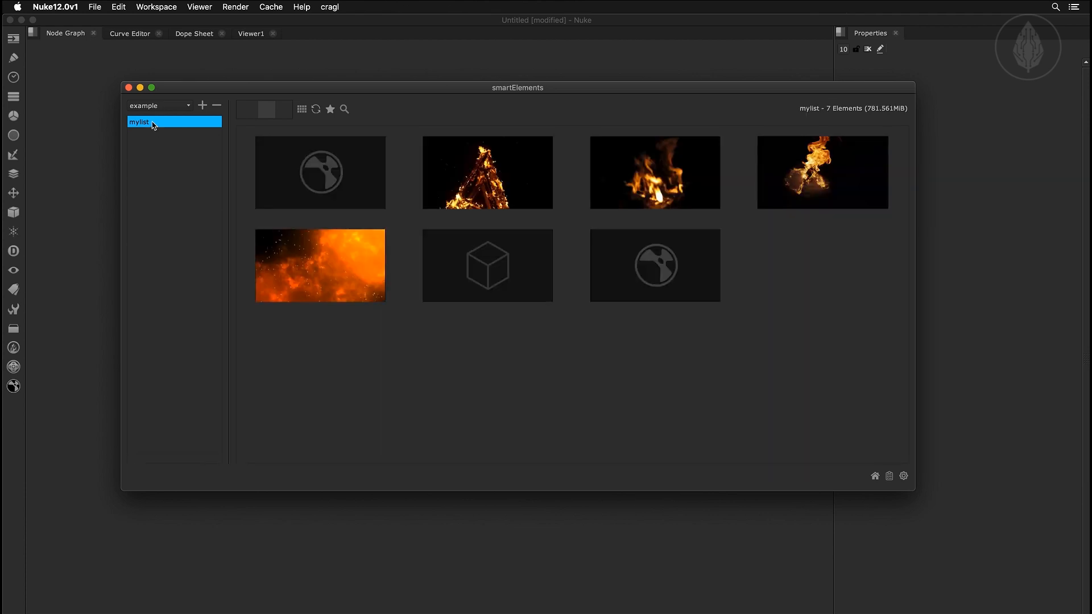
{"action": "right_click", "coordinate": [479, 265]}
{"action": "left_click", "coordinate": [503, 320]}
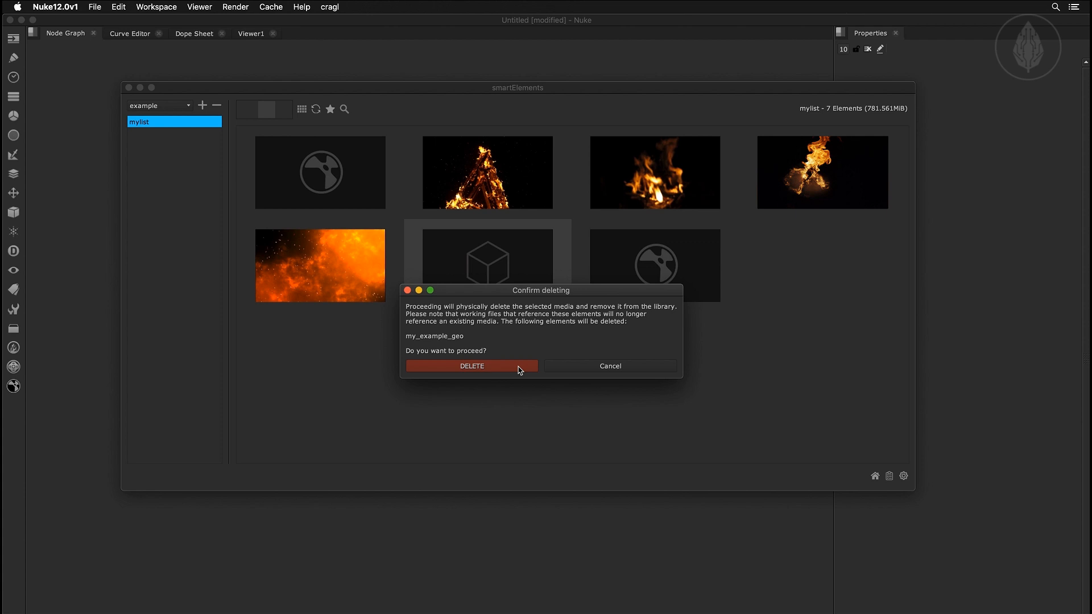
{"action": "left_click", "coordinate": [575, 367]}
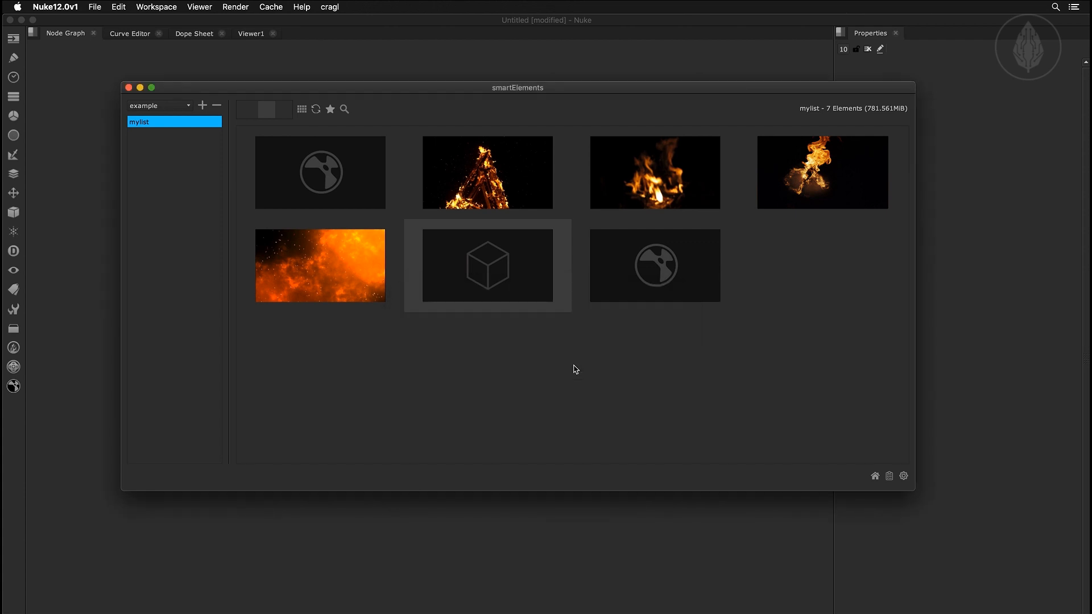
- Insert the burning 2 and camp fire 4 elements together into the empty node graph
{"action": "left_click_drag", "start_coordinate": [479, 91], "coordinate": [475, 169]}
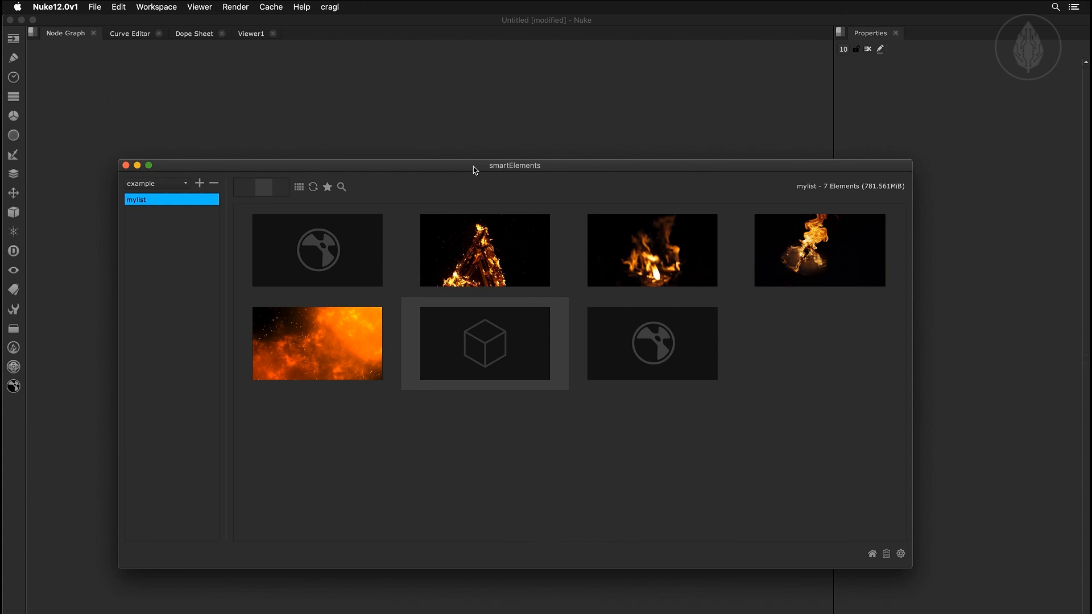
{"action": "left_click", "coordinate": [484, 250]}
{"action": "left_click", "coordinate": [602, 252], "text": "shift"}
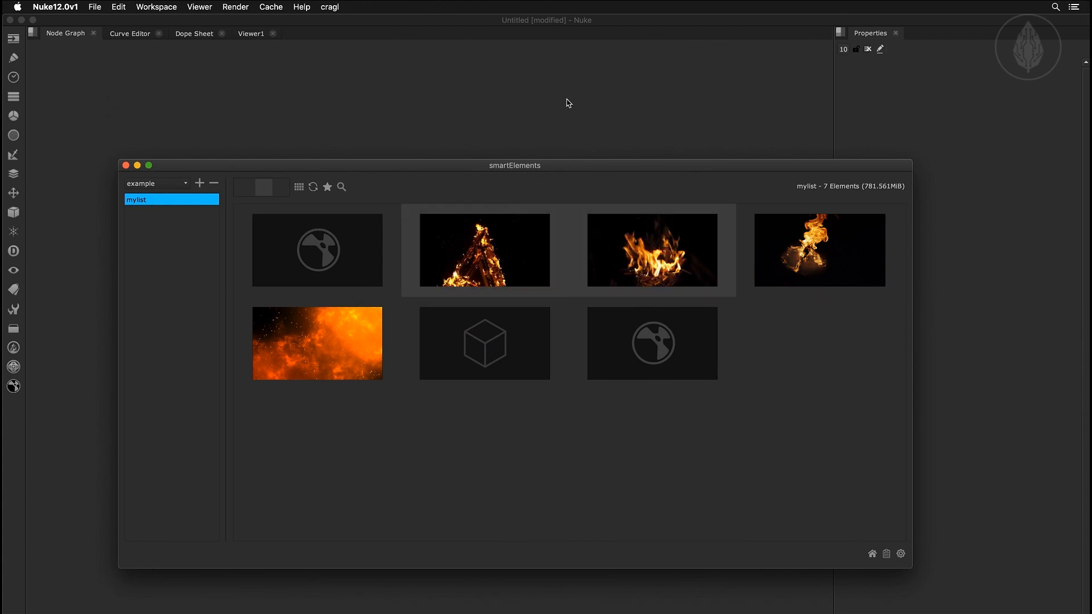
{"action": "left_click_drag", "start_coordinate": [568, 103], "coordinate": [568, 103]}
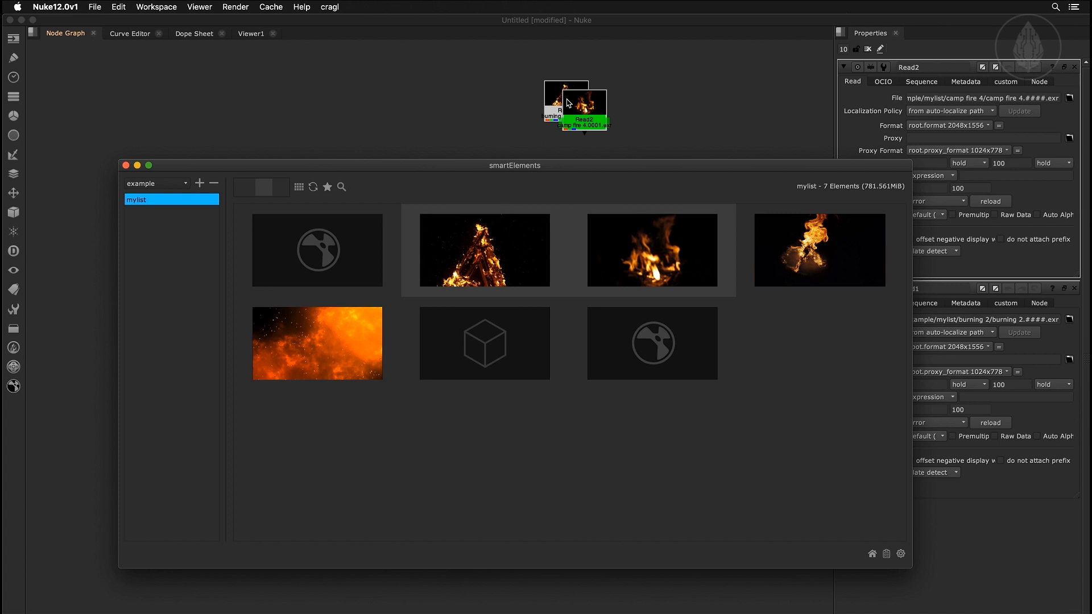
- Insert the close up fire element into the script and deselect the nodes in the graph
{"action": "left_click", "coordinate": [775, 225]}
{"action": "right_click", "coordinate": [778, 227]}
{"action": "left_click", "coordinate": [780, 231]}
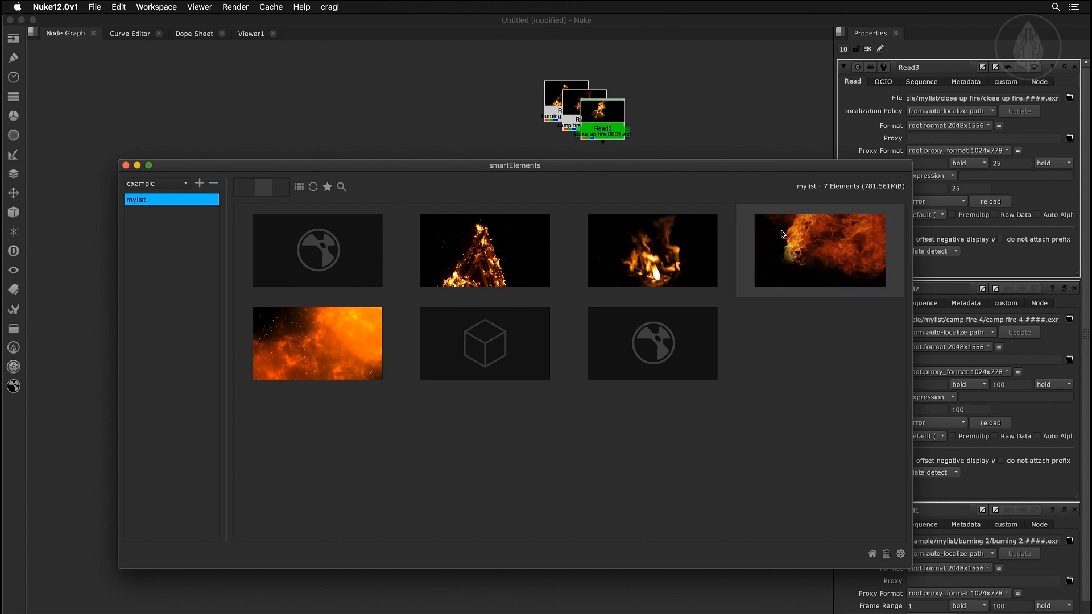
{"action": "left_click", "coordinate": [646, 155]}
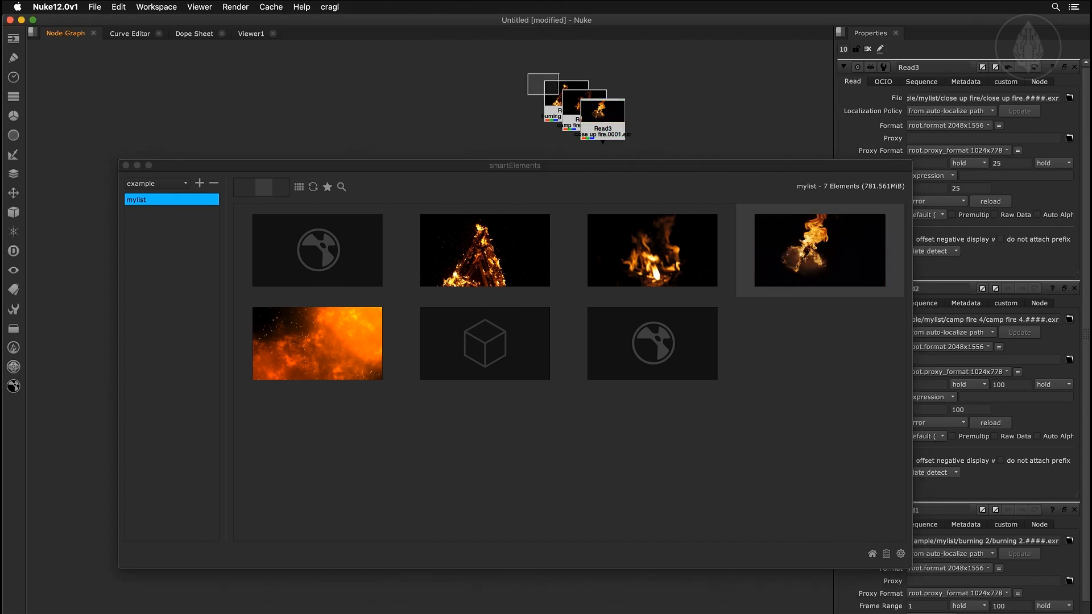
- Add the my_example_geo geometry and the blur group script to free areas of the node graph
{"action": "left_click_drag", "start_coordinate": [497, 336], "coordinate": [294, 85]}
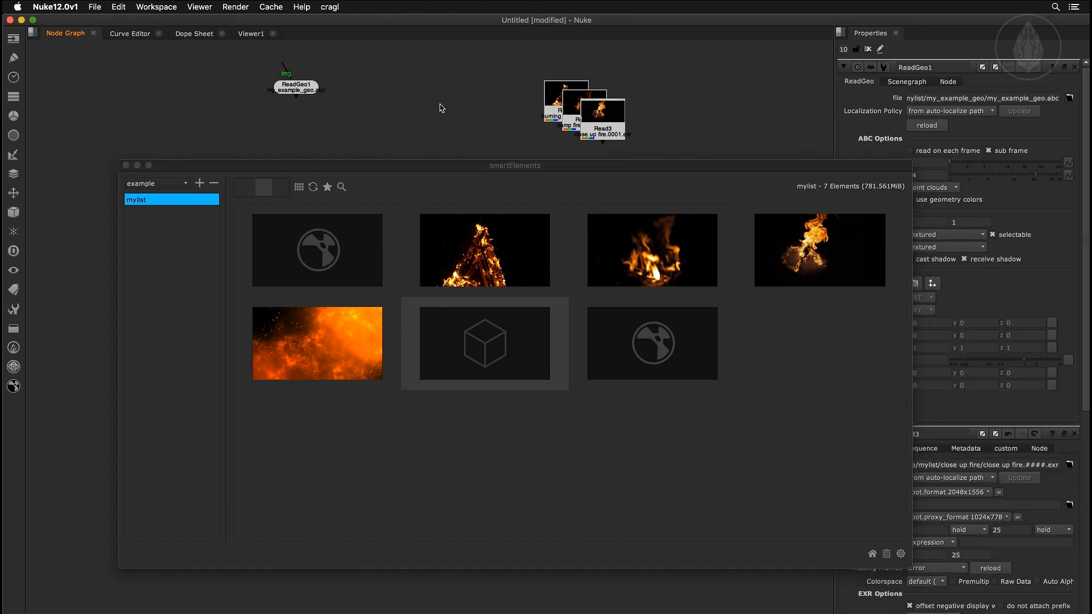
{"action": "left_click_drag", "start_coordinate": [341, 212], "coordinate": [435, 114]}
- Delete all nodes from the node graph
{"action": "left_click", "coordinate": [307, 120]}
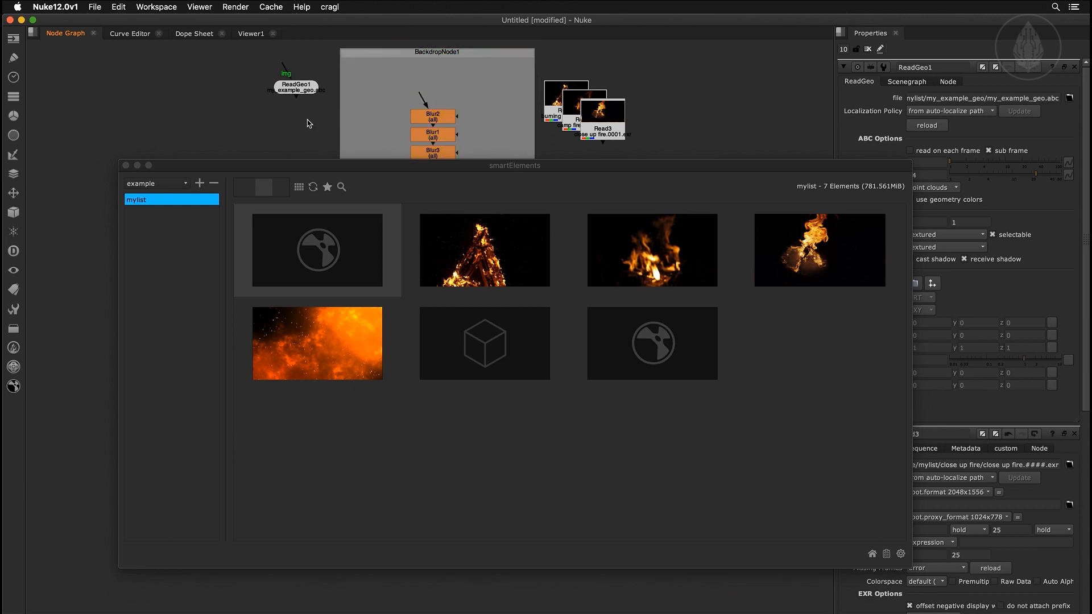
{"action": "key", "text": "super+a"}
{"action": "key", "text": "BackSpace"}
- Open the large preview and metadata details of the fire CU element
{"action": "left_click_drag", "start_coordinate": [317, 169], "coordinate": [248, 65]}
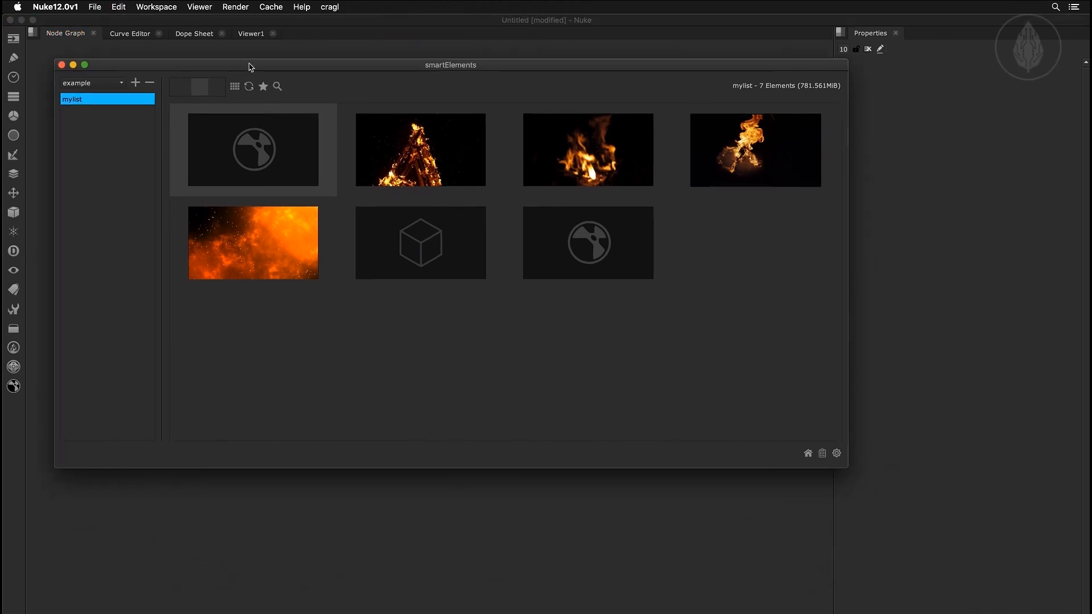
{"action": "right_click", "coordinate": [248, 224]}
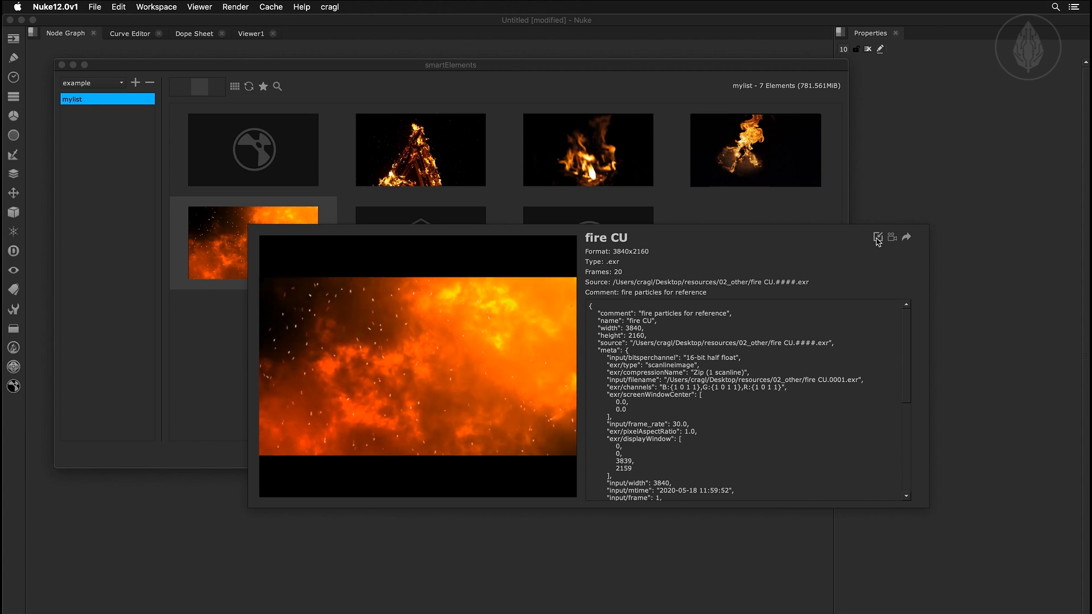
- Look through the fire CU element's metadata and close its large preview
{"action": "mouse_move", "coordinate": [905, 319]}
{"action": "left_mouse_down"}
{"action": "mouse_move", "coordinate": [915, 440]}
{"action": "mouse_move", "coordinate": [904, 310]}
{"action": "left_mouse_up"}
{"action": "left_click", "coordinate": [217, 228]}
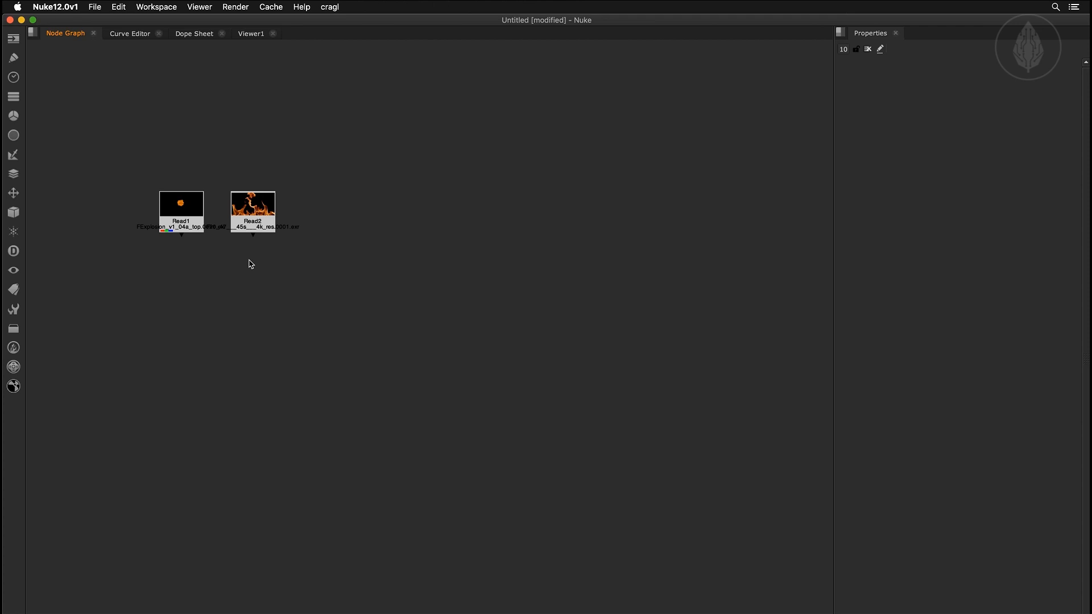
- Register the media of both Read nodes to the mylist list in smartElements and deselect the nodes
{"action": "left_click_drag", "start_coordinate": [119, 154], "coordinate": [323, 283]}
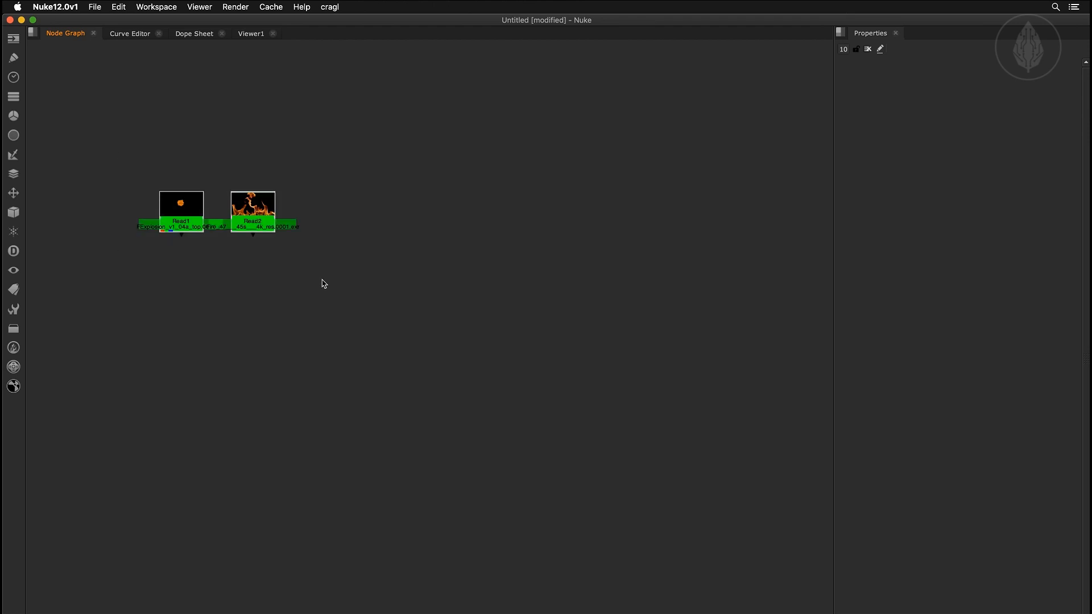
{"action": "left_click", "coordinate": [330, 6]}
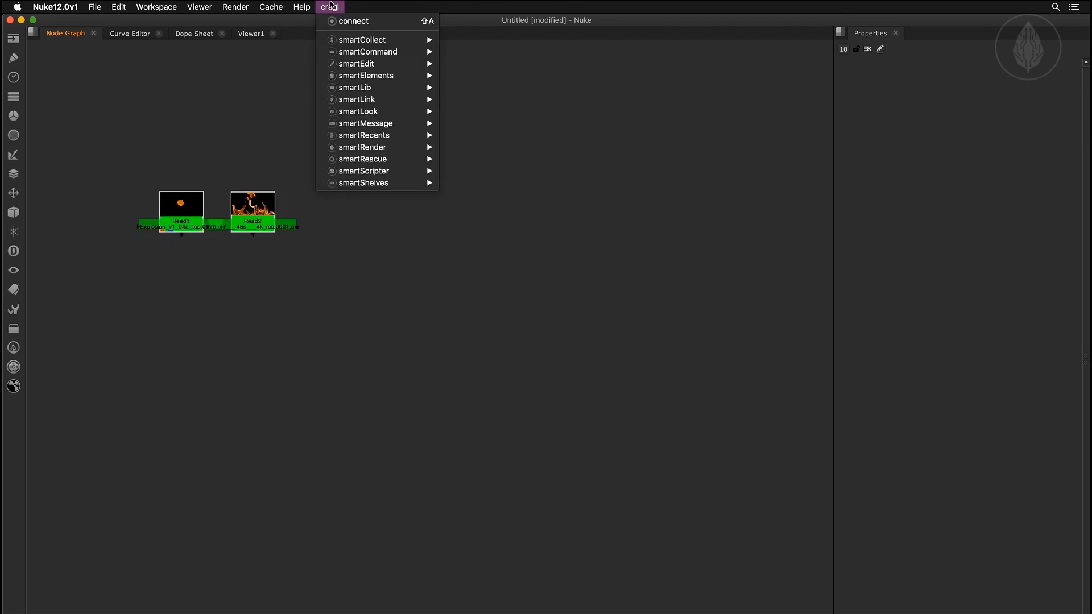
{"action": "mouse_move", "coordinate": [351, 80]}
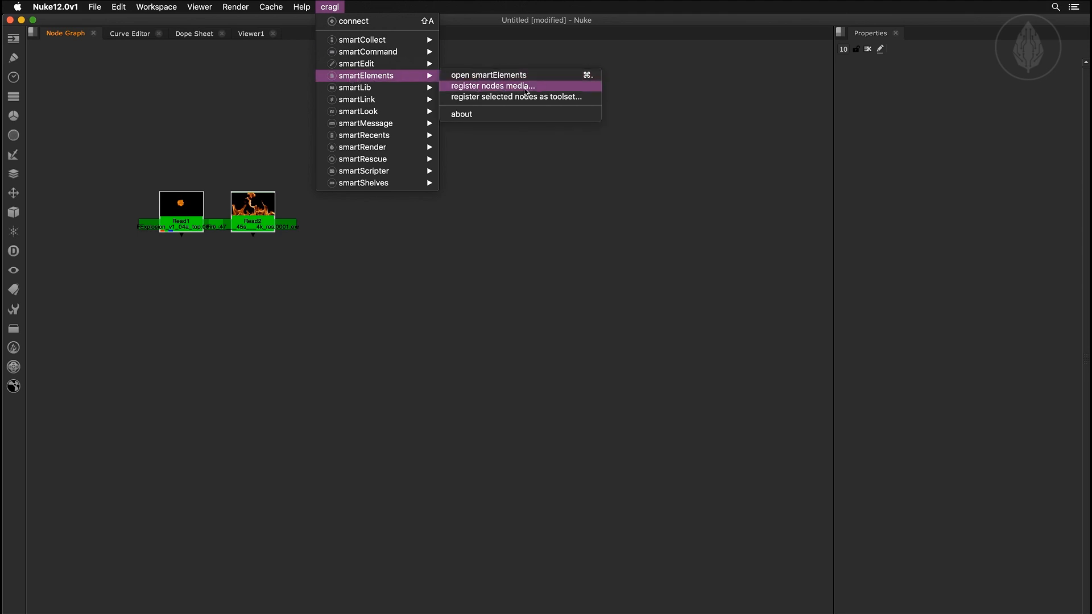
{"action": "left_click", "coordinate": [525, 88]}
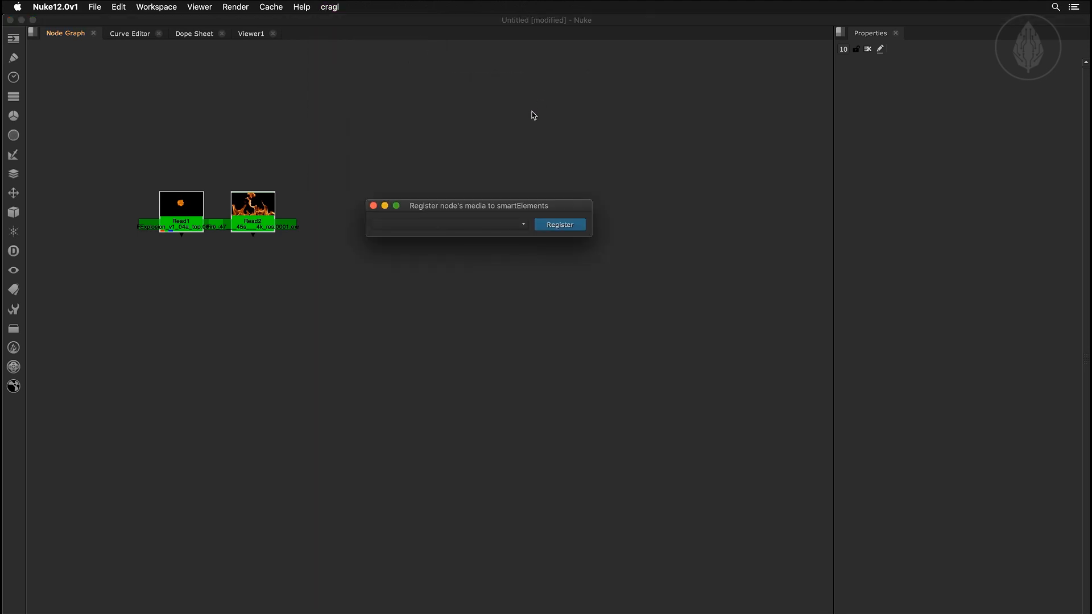
{"action": "left_click", "coordinate": [489, 224]}
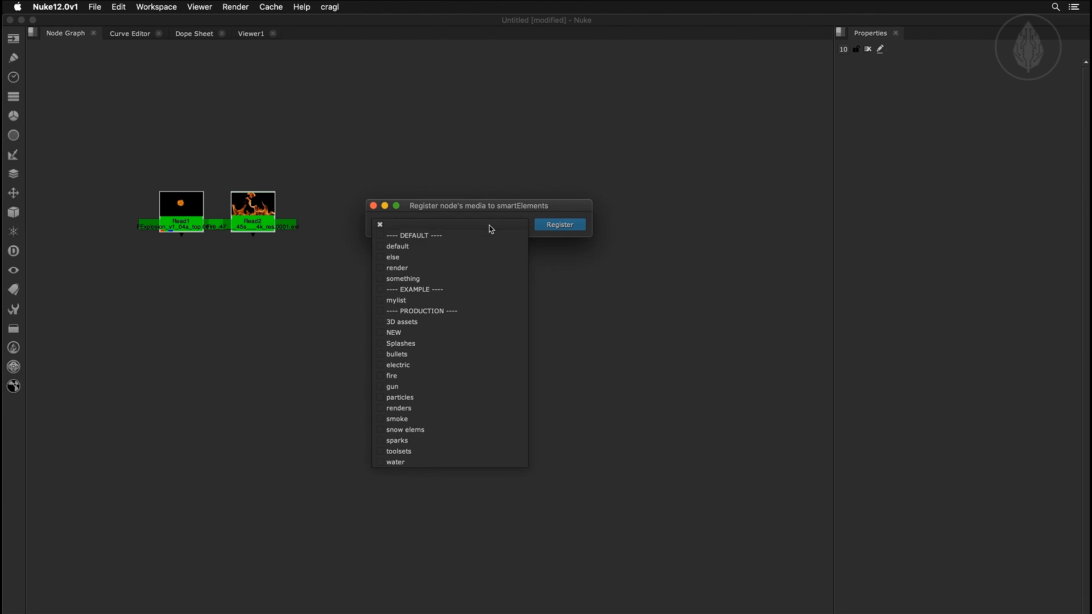
{"action": "left_click", "coordinate": [447, 300]}
{"action": "left_click", "coordinate": [550, 228]}
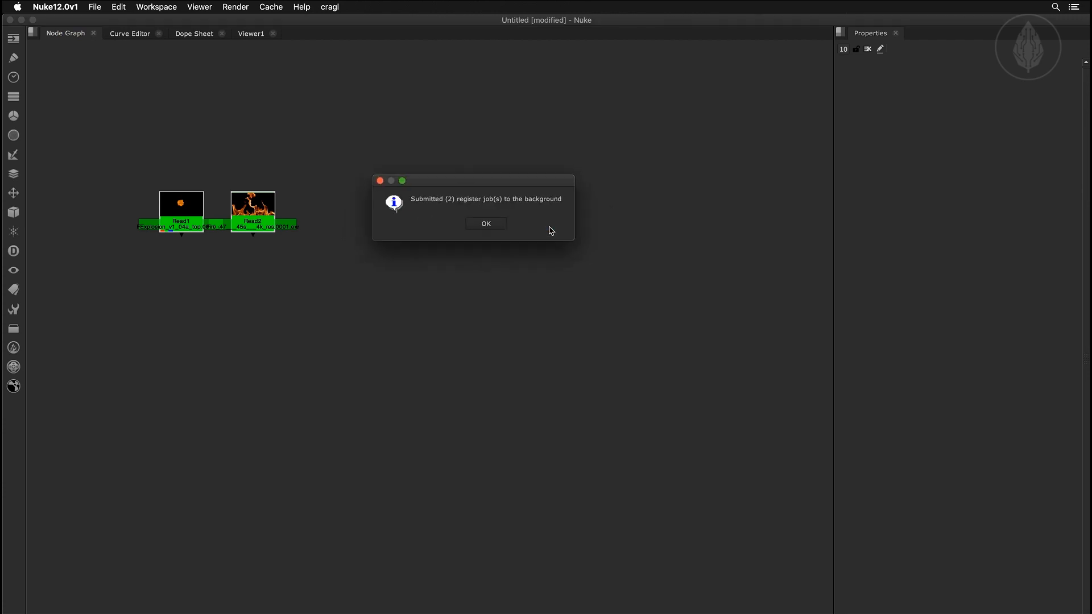
{"action": "left_click", "coordinate": [488, 224]}
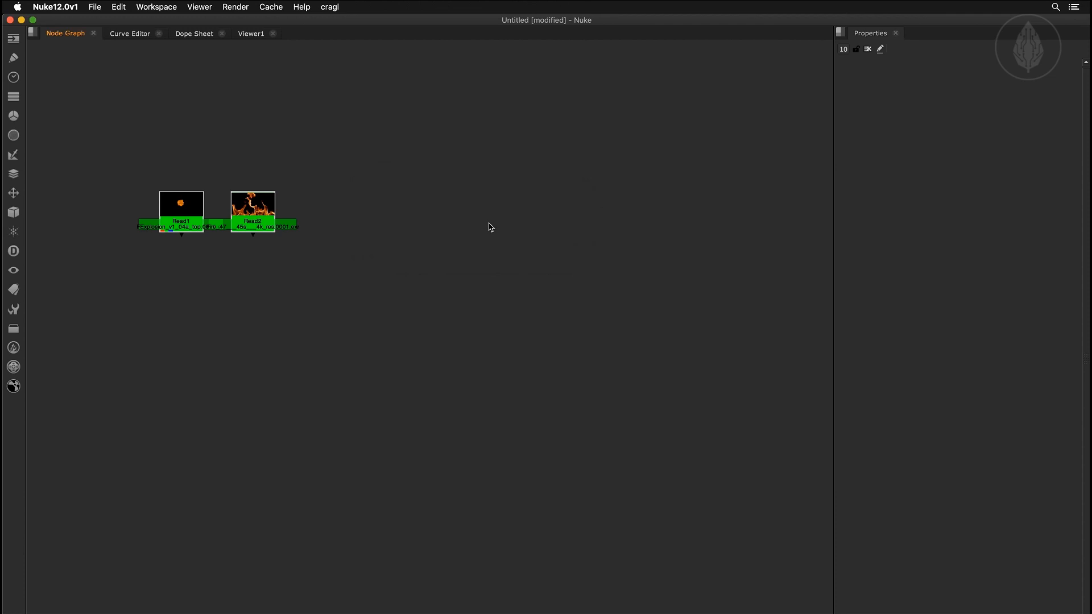
{"action": "left_click", "coordinate": [529, 244]}
{"action": "key", "text": "alt+e"}
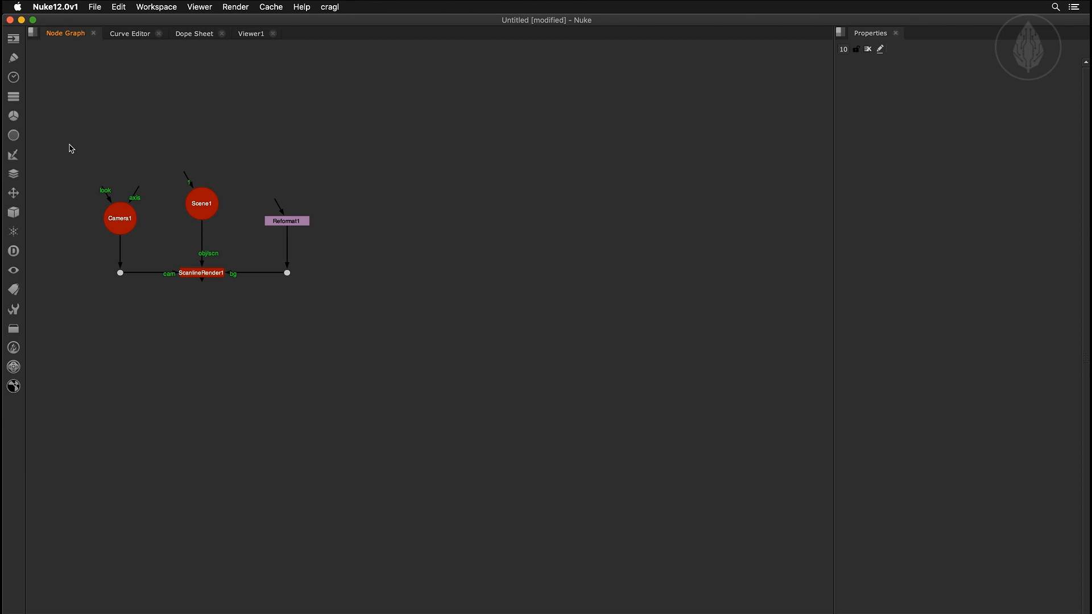
- Set up a toolset from the camera, scene, reformat and ScanlineRender nodes, named "3d basic setup", in mylist with the comment "a basic 3d setup"
{"action": "left_click_drag", "start_coordinate": [71, 149], "coordinate": [365, 322]}
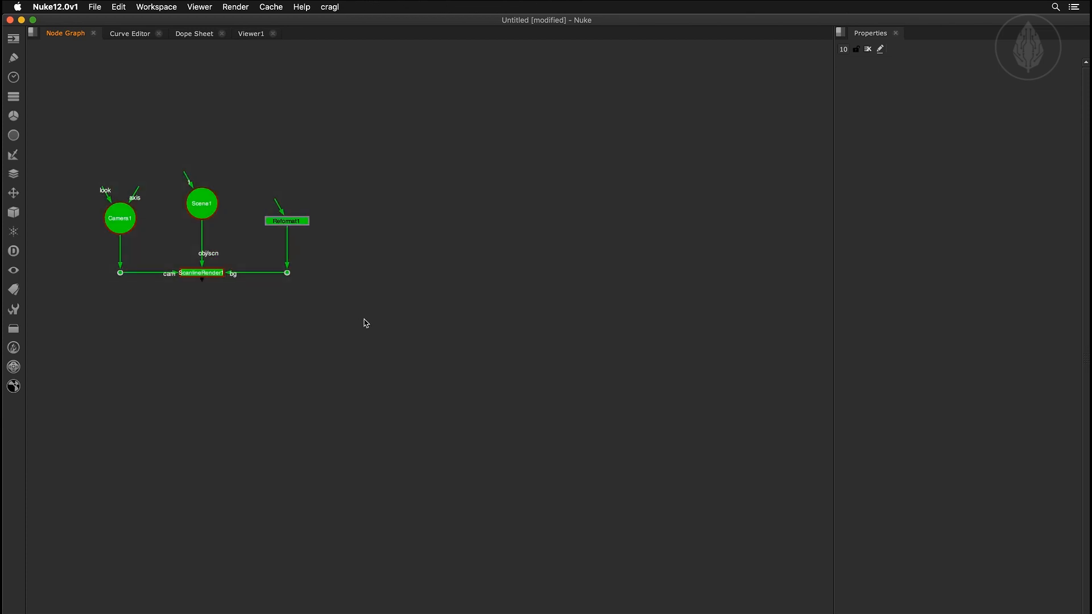
{"action": "left_click", "coordinate": [331, 6]}
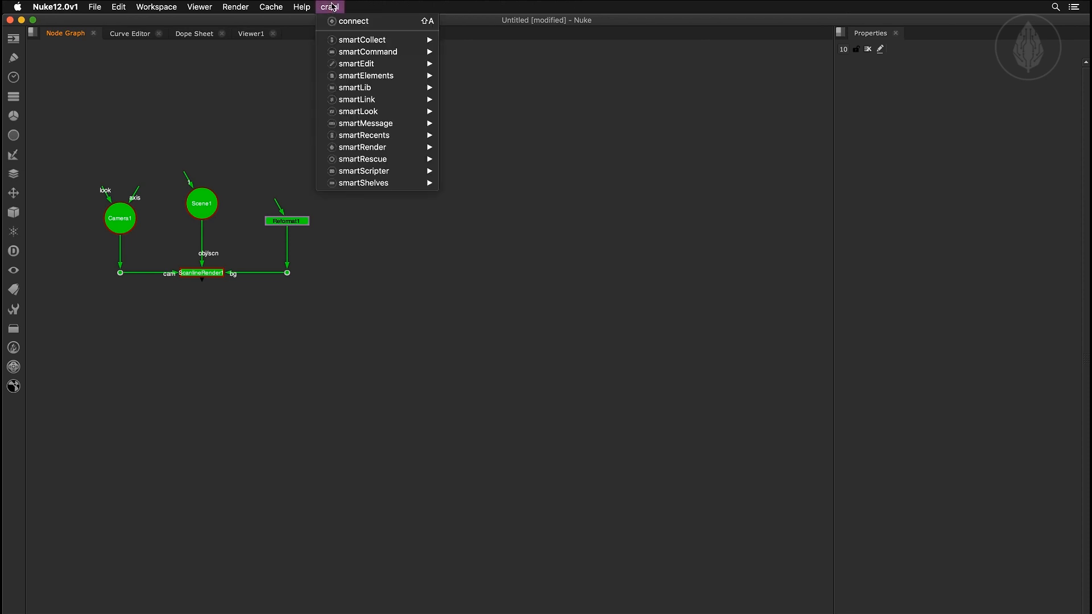
{"action": "mouse_move", "coordinate": [357, 75]}
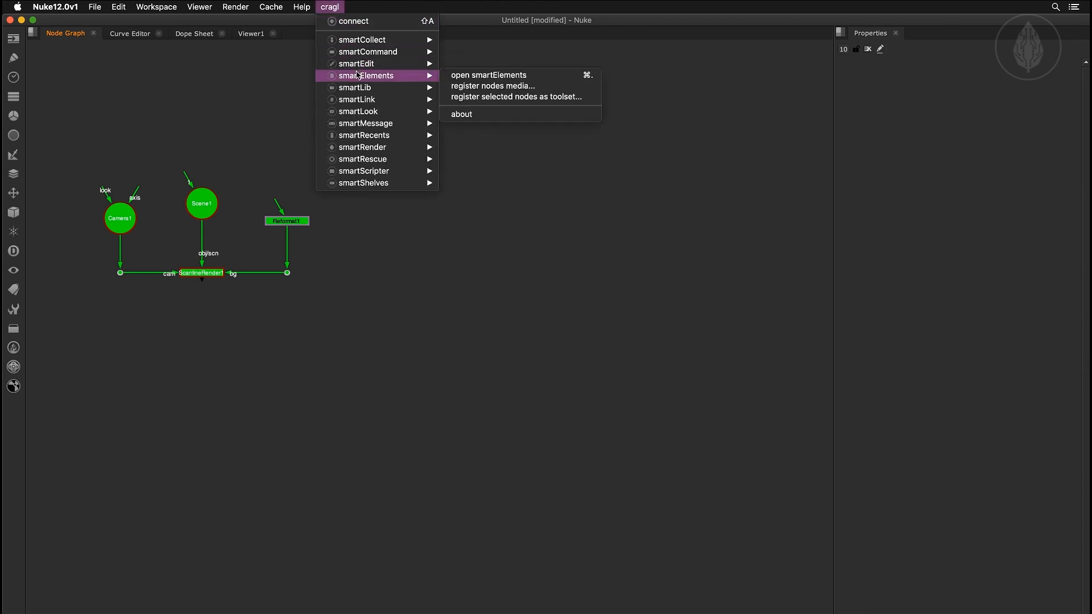
{"action": "left_click", "coordinate": [524, 97]}
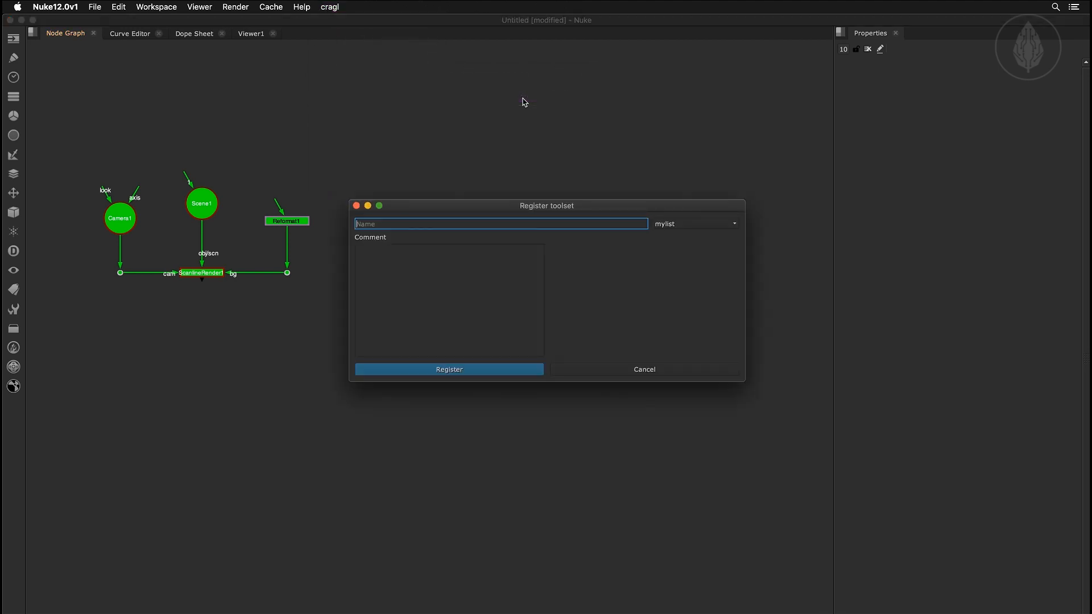
{"action": "type", "text": "3d basic setup"}
{"action": "left_click", "coordinate": [667, 223]}
{"action": "left_click", "coordinate": [673, 225]}
{"action": "left_click", "coordinate": [452, 278]}
{"action": "type", "text": "a basic 3d setup"}
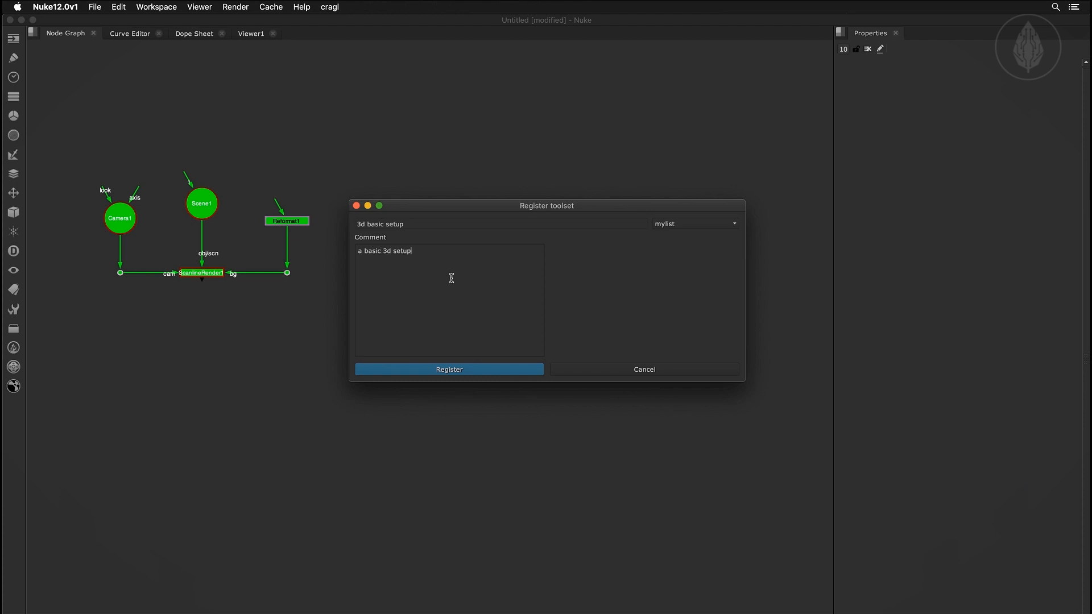
- Capture a screenshot of the node setup, assign it as the toolset's preview image, register the toolset and deselect the nodes
{"action": "left_click_drag", "start_coordinate": [69, 131], "coordinate": [343, 335]}
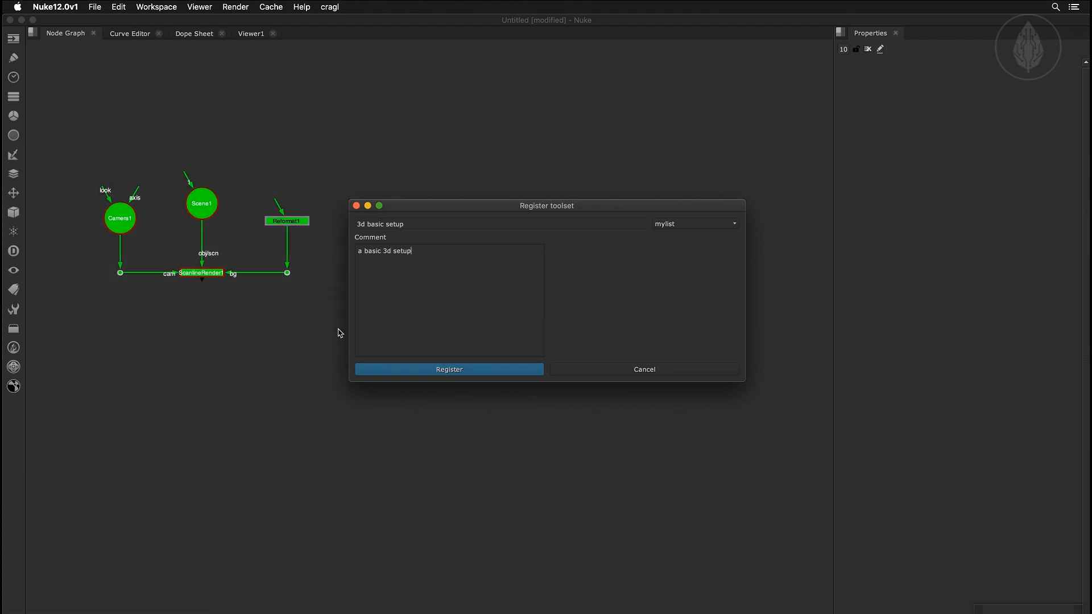
{"action": "left_click", "coordinate": [630, 295]}
{"action": "left_click", "coordinate": [575, 251]}
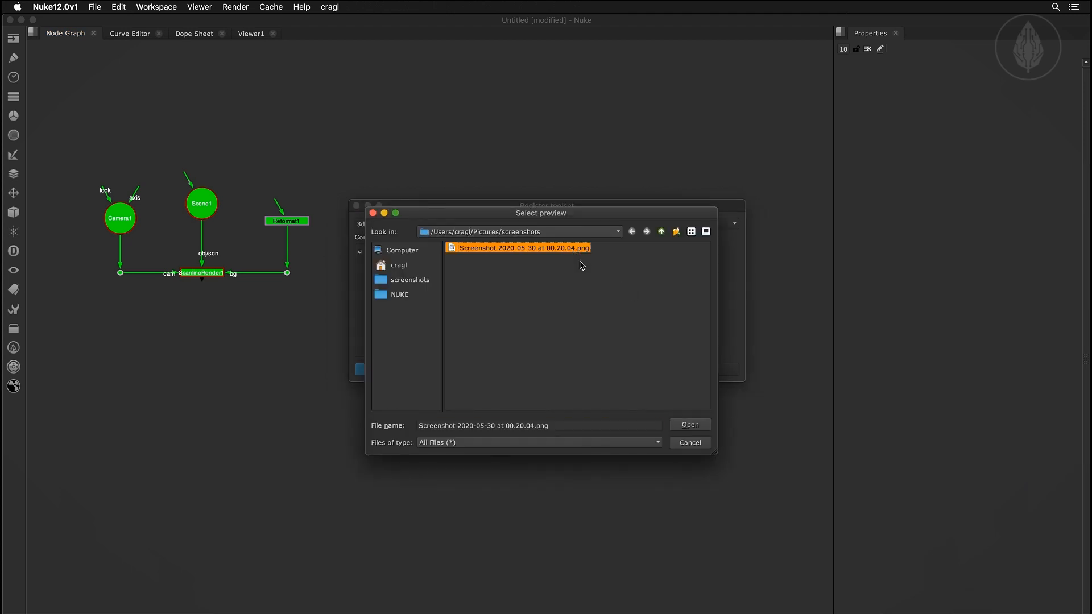
{"action": "left_click", "coordinate": [677, 424]}
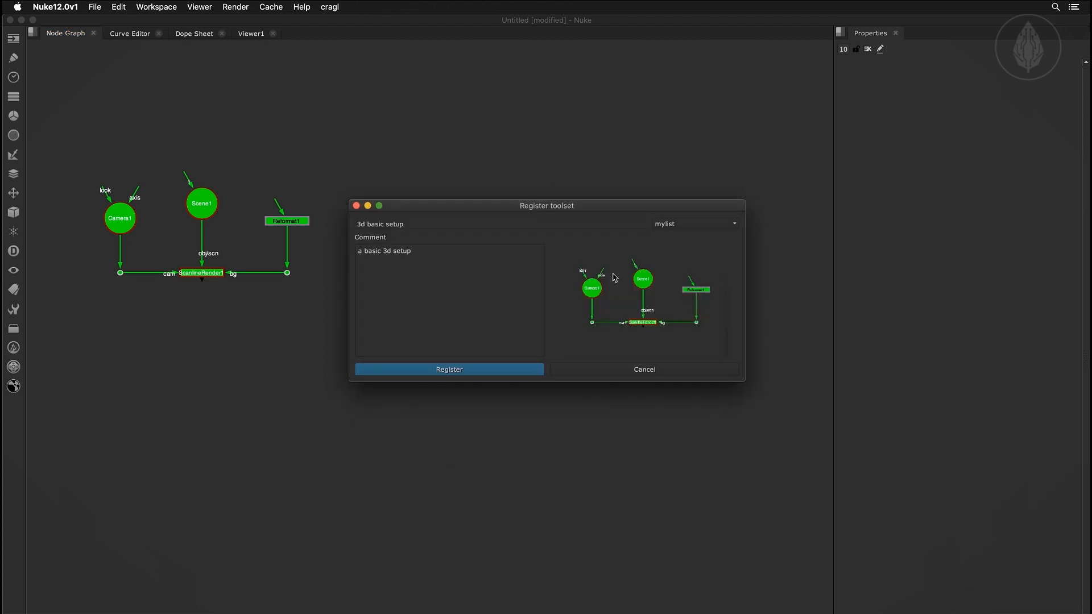
{"action": "left_click", "coordinate": [494, 370]}
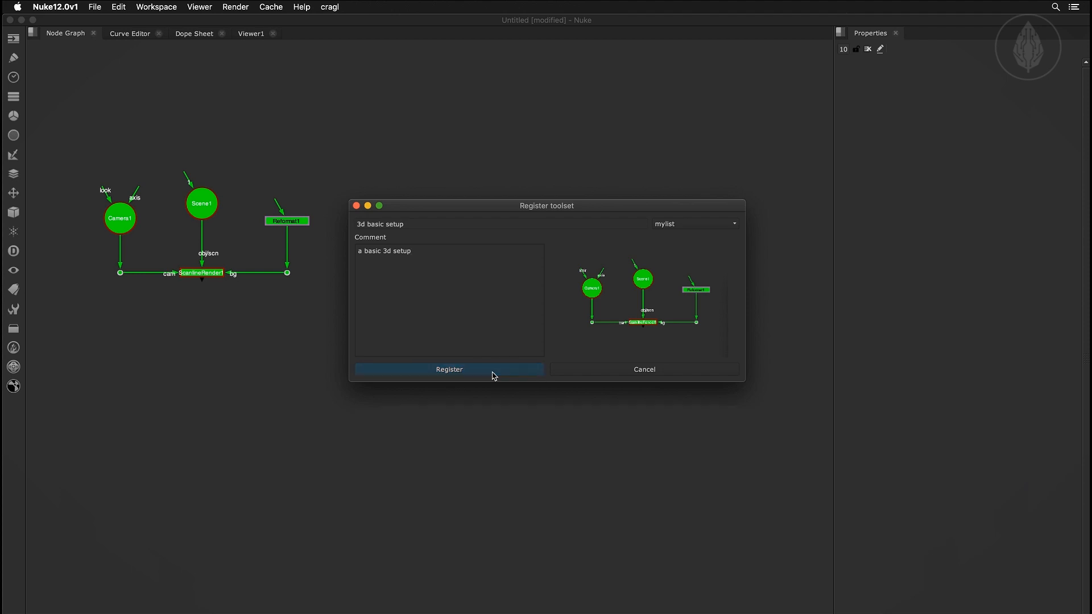
{"action": "left_click", "coordinate": [556, 299]}
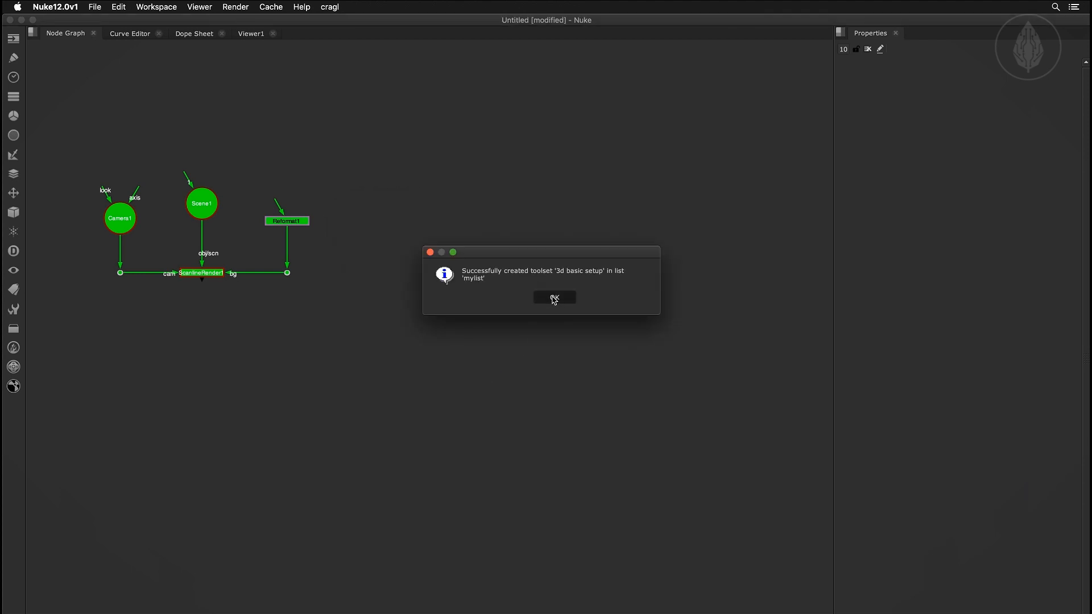
{"action": "left_click", "coordinate": [382, 285]}
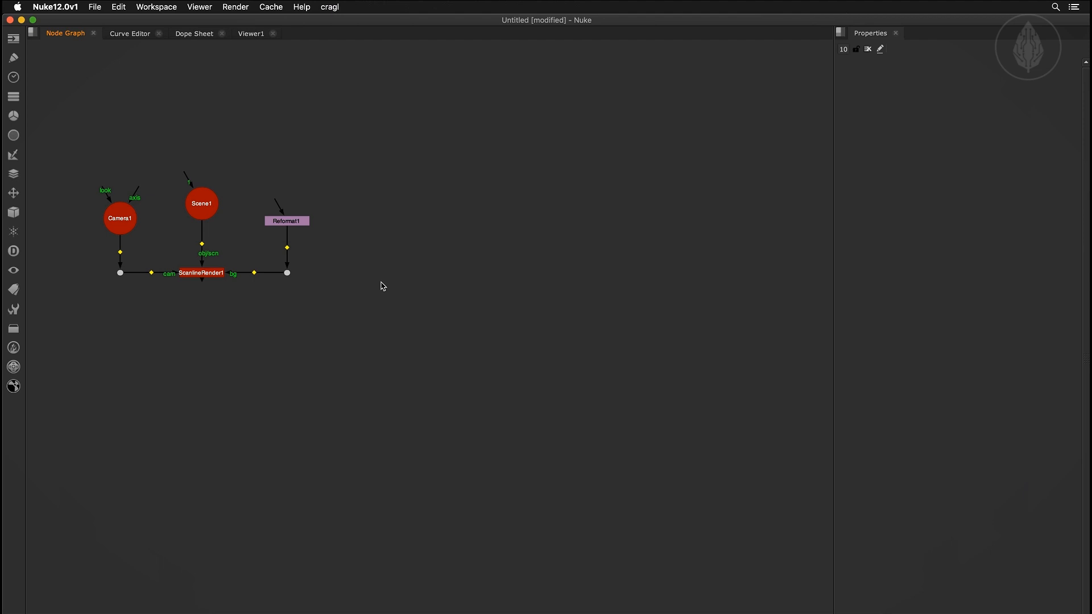
{"action": "key", "text": "alt+e"}
{"action": "left_click_drag", "start_coordinate": [361, 238], "coordinate": [487, 104]}
{"action": "left_click_drag", "start_coordinate": [490, 142], "coordinate": [510, 168]}
{"action": "left_click_drag", "start_coordinate": [377, 240], "coordinate": [292, 89]}
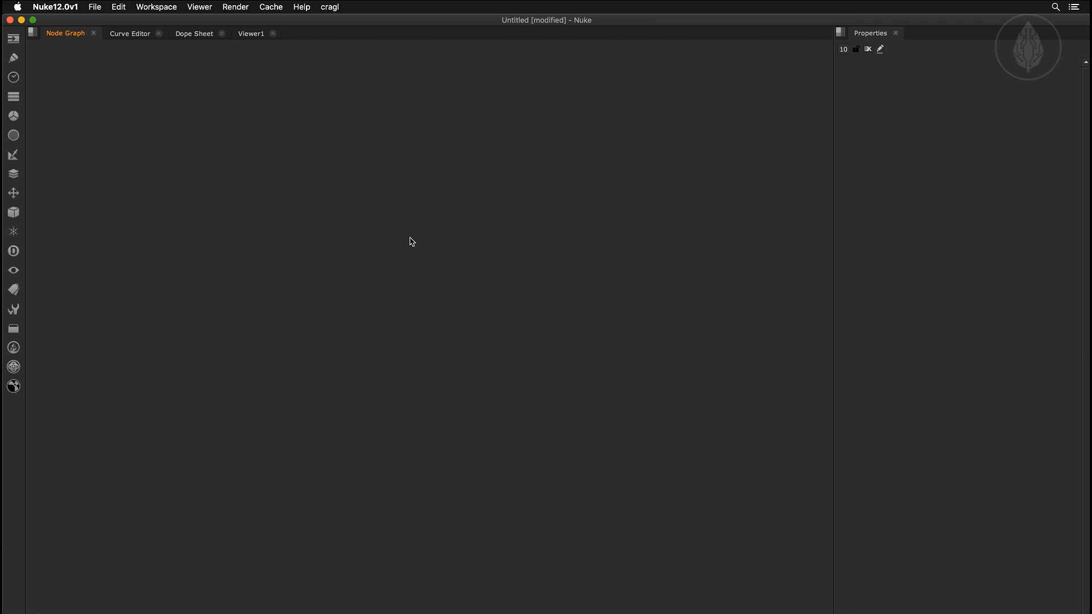
- Add a Write node and show its smartElements settings in a floating properties window
{"action": "key", "text": "w"}
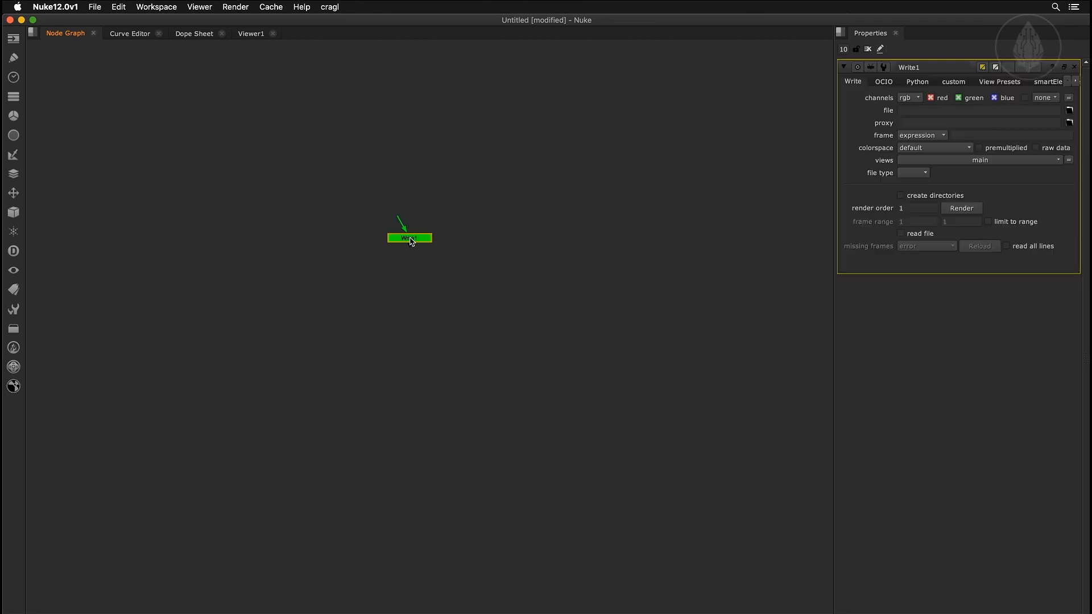
{"action": "left_click", "coordinate": [1063, 70]}
{"action": "left_click_drag", "start_coordinate": [990, 71], "coordinate": [569, 122]}
{"action": "left_click", "coordinate": [565, 149]}
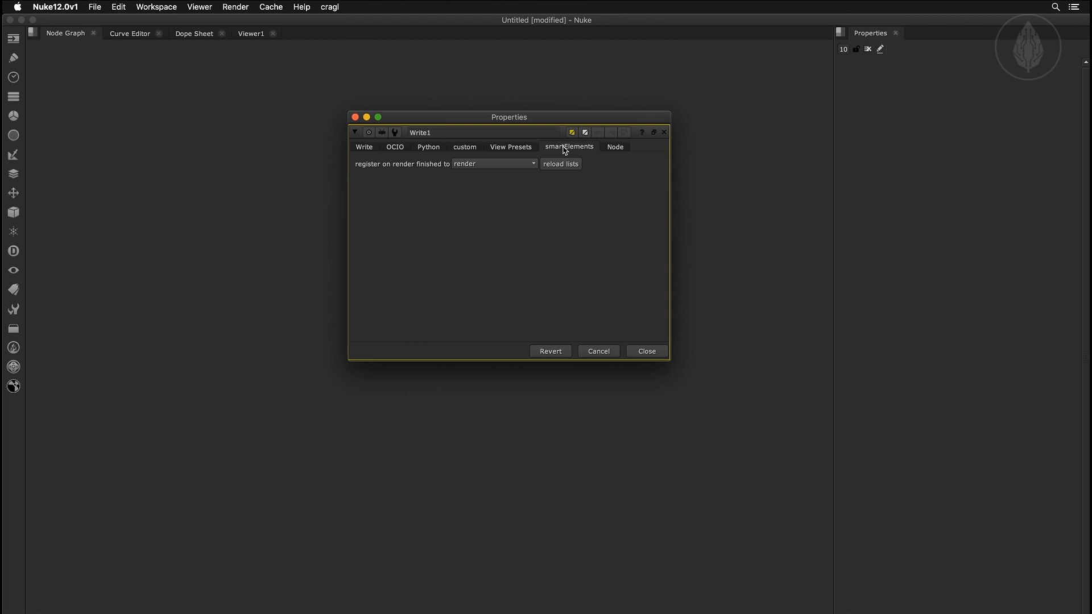
- Set the Write node to register finished renders to mylist, reload the lists and close its properties
{"action": "left_click", "coordinate": [518, 164]}
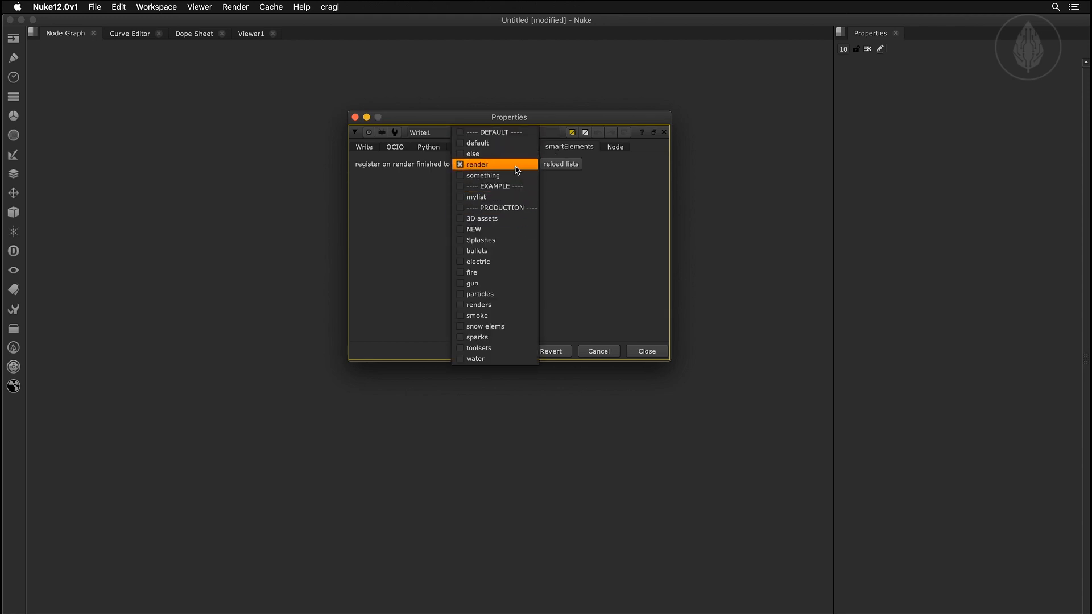
{"action": "left_click", "coordinate": [514, 197]}
{"action": "left_click", "coordinate": [557, 168]}
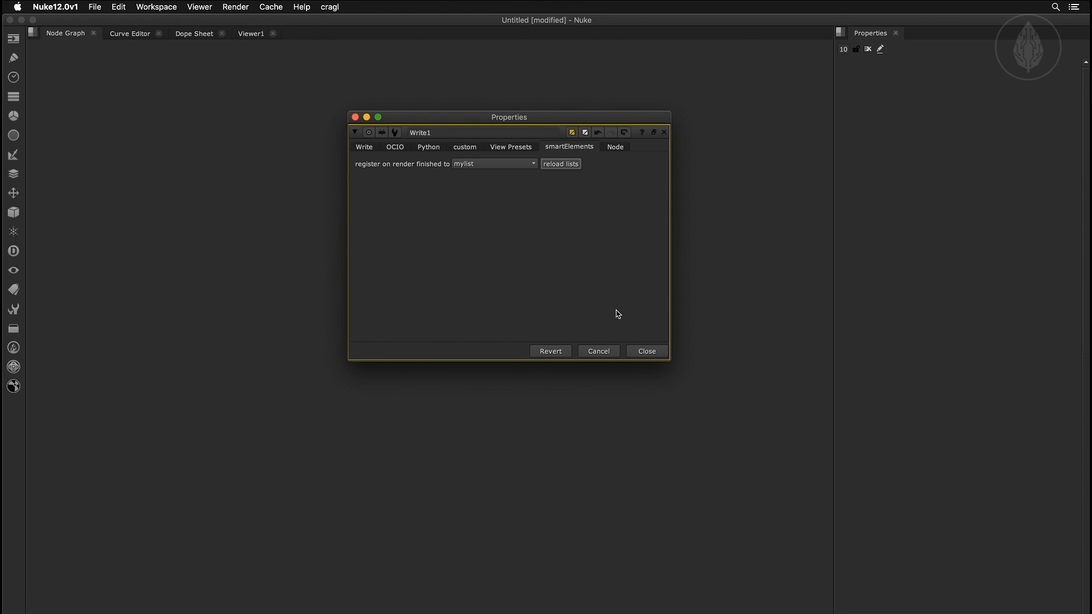
{"action": "left_click", "coordinate": [640, 351]}
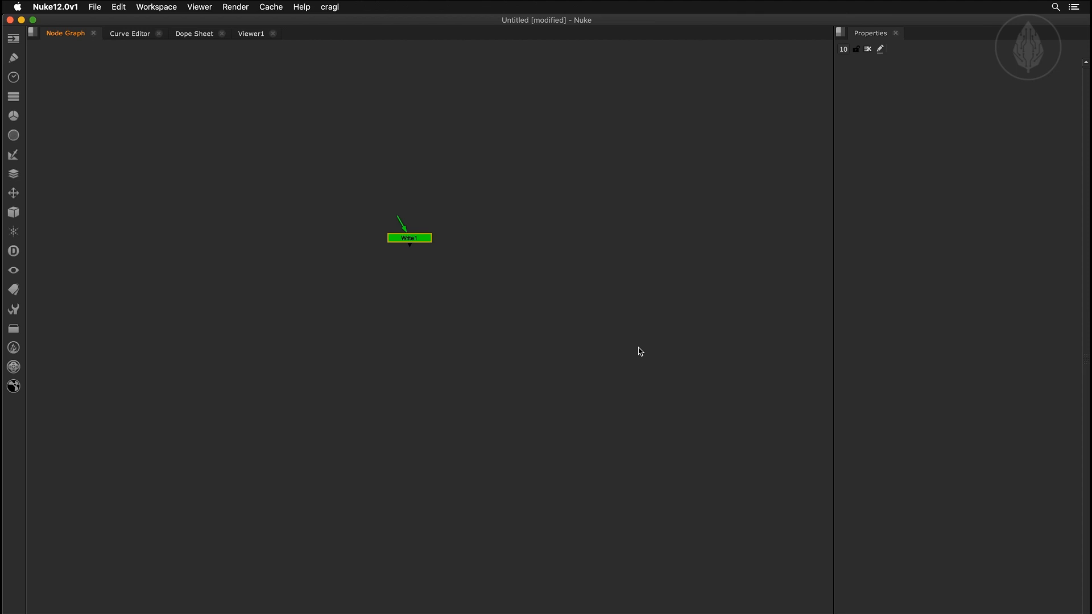
- Open smartElements and show its general settings
{"action": "left_click", "coordinate": [330, 8]}
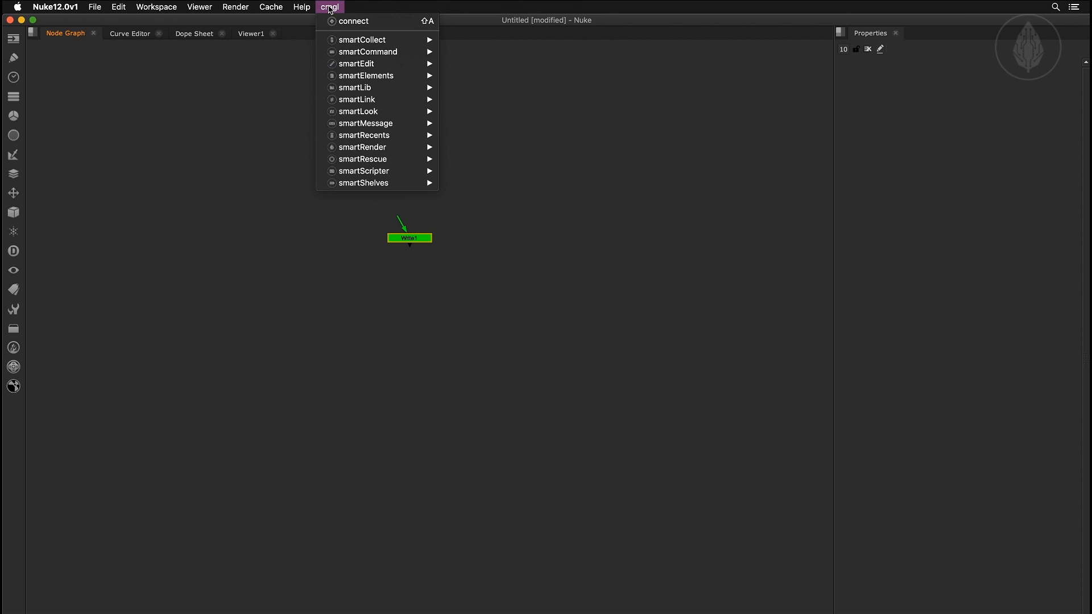
{"action": "mouse_move", "coordinate": [398, 77]}
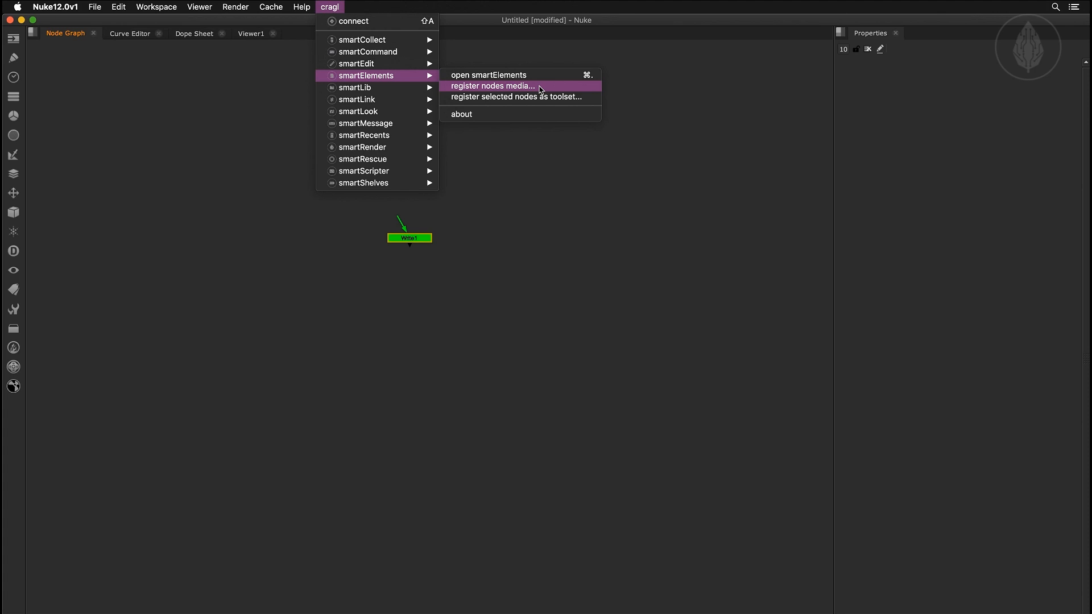
{"action": "left_click", "coordinate": [544, 76]}
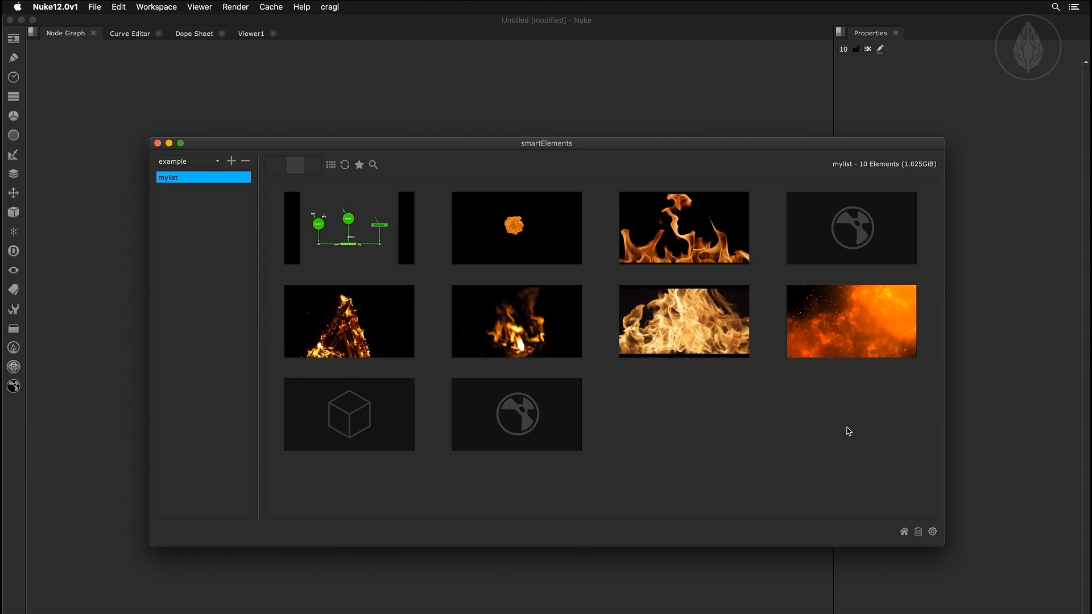
{"action": "left_click", "coordinate": [932, 532]}
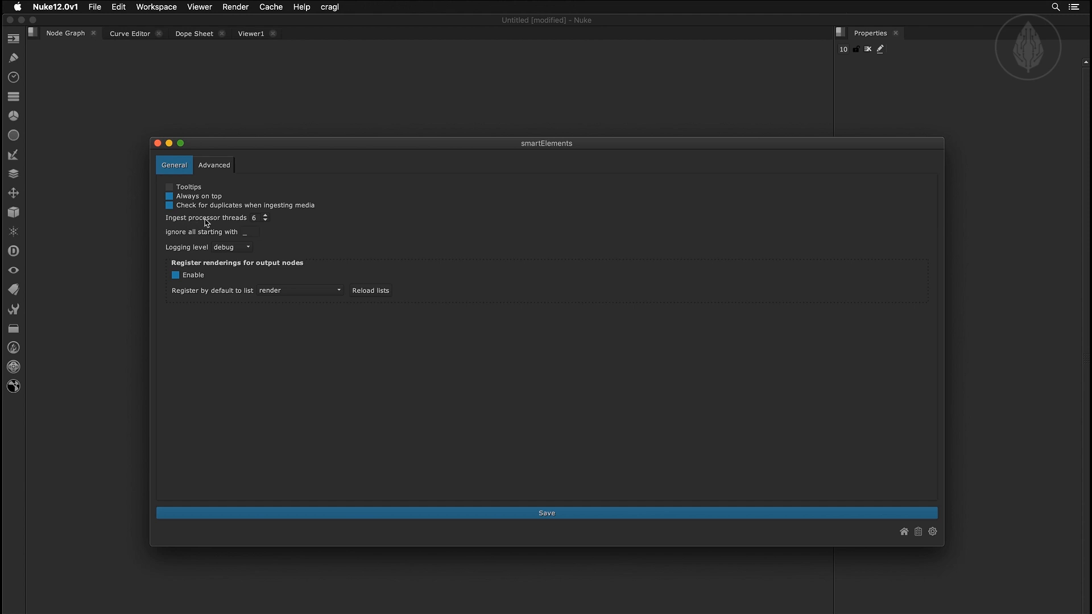
- Set the ingest processor threads to 4 and keep the underscore as the prefix for ignored items
{"action": "left_click", "coordinate": [265, 220]}
{"action": "left_click", "coordinate": [254, 231]}
{"action": "left_click_drag", "start_coordinate": [257, 232], "coordinate": [242, 232]}
{"action": "left_click", "coordinate": [250, 231]}
- Try the info logging level and switch it back to debug
{"action": "left_click", "coordinate": [237, 248]}
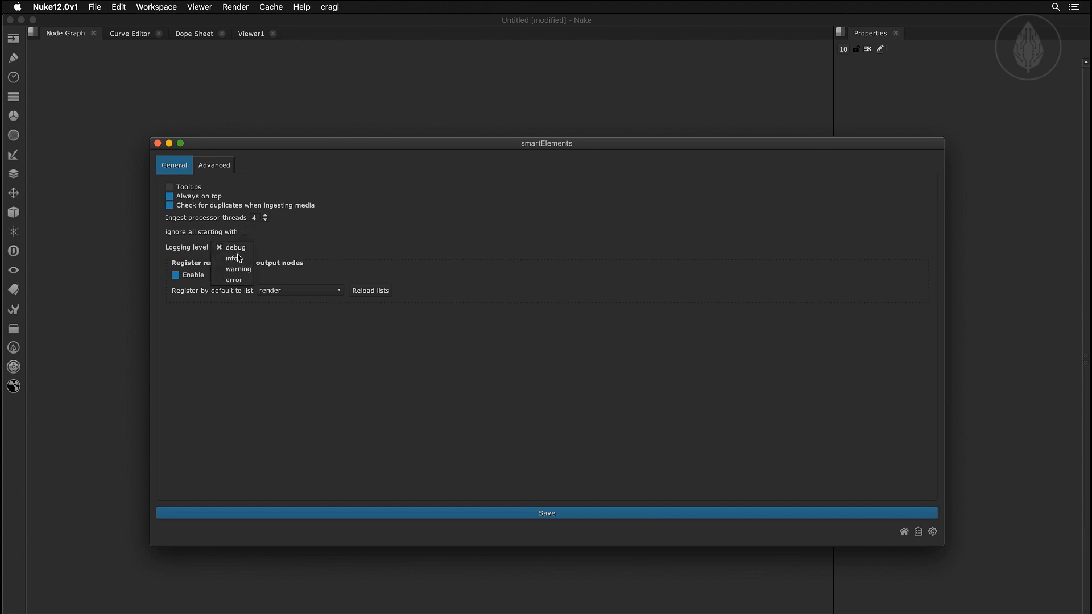
{"action": "left_click", "coordinate": [239, 258]}
{"action": "left_click", "coordinate": [235, 250]}
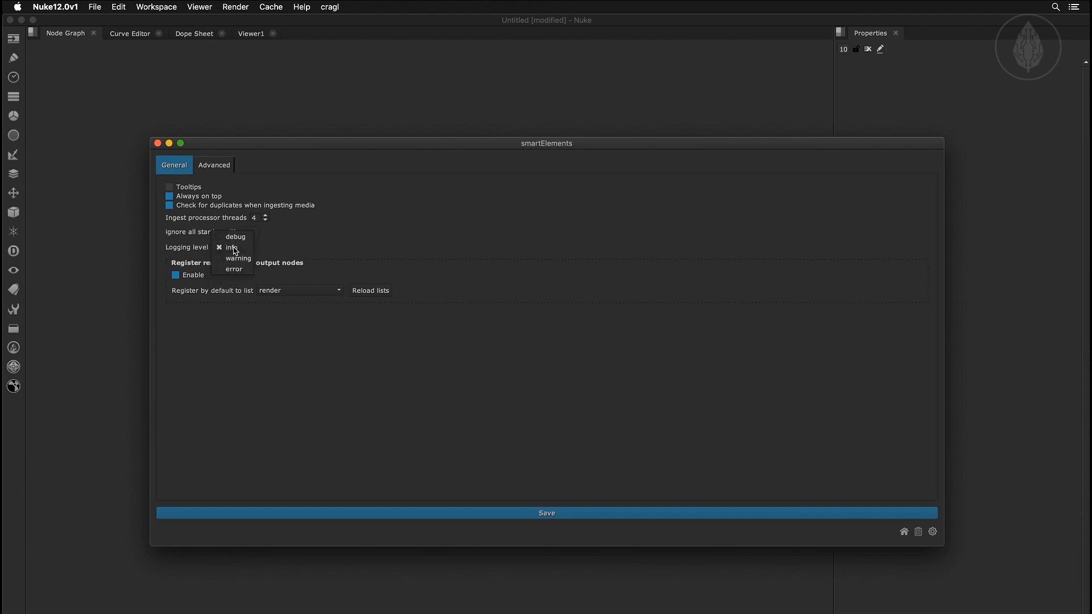
{"action": "left_click", "coordinate": [236, 236]}
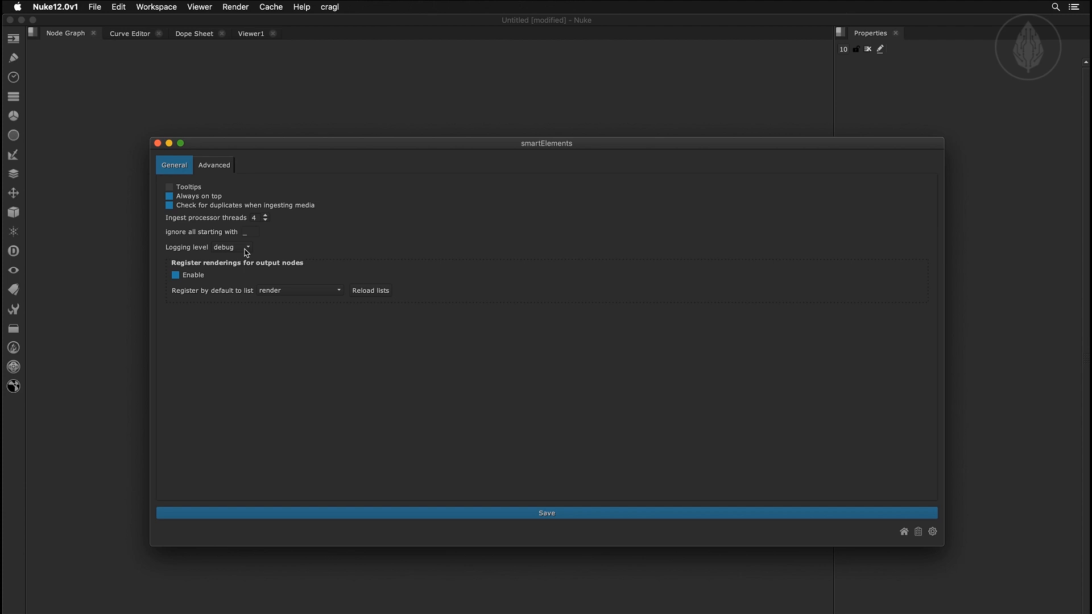
- Disable registering renderings for output nodes and save the smartElements settings
{"action": "left_click", "coordinate": [180, 277]}
{"action": "left_click_drag", "start_coordinate": [240, 147], "coordinate": [431, 140]}
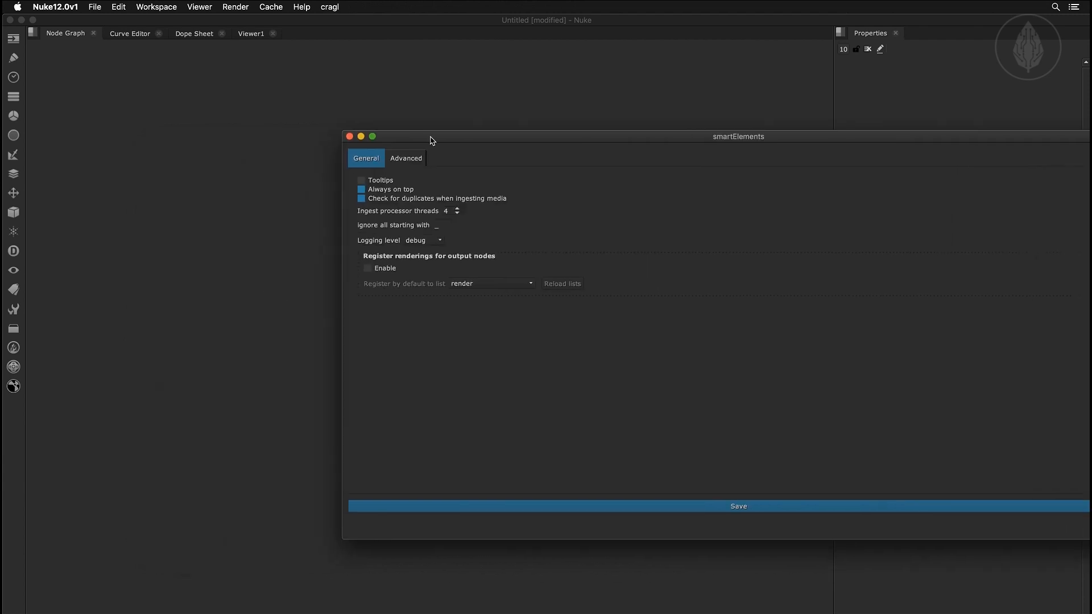
{"action": "left_click", "coordinate": [552, 506]}
- Add another Write node to the node graph beside the smartElements window
{"action": "left_click", "coordinate": [220, 233]}
{"action": "key", "text": "w"}
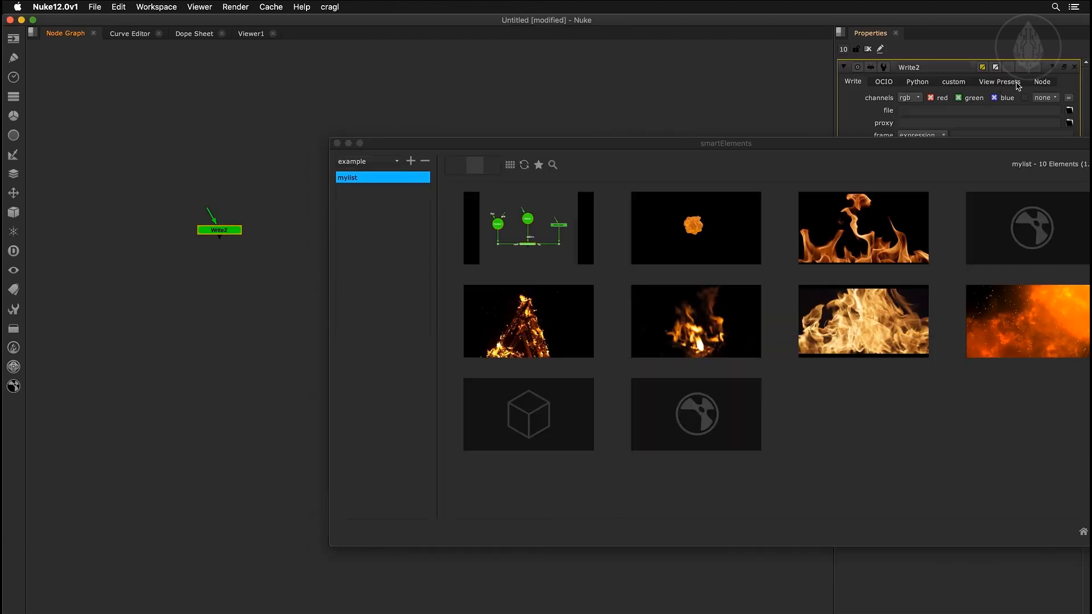
- Enable registering renderings for output nodes in the smartElements settings, keep render as the default list, and reload the lists
{"action": "left_click_drag", "start_coordinate": [949, 144], "coordinate": [813, 105]}
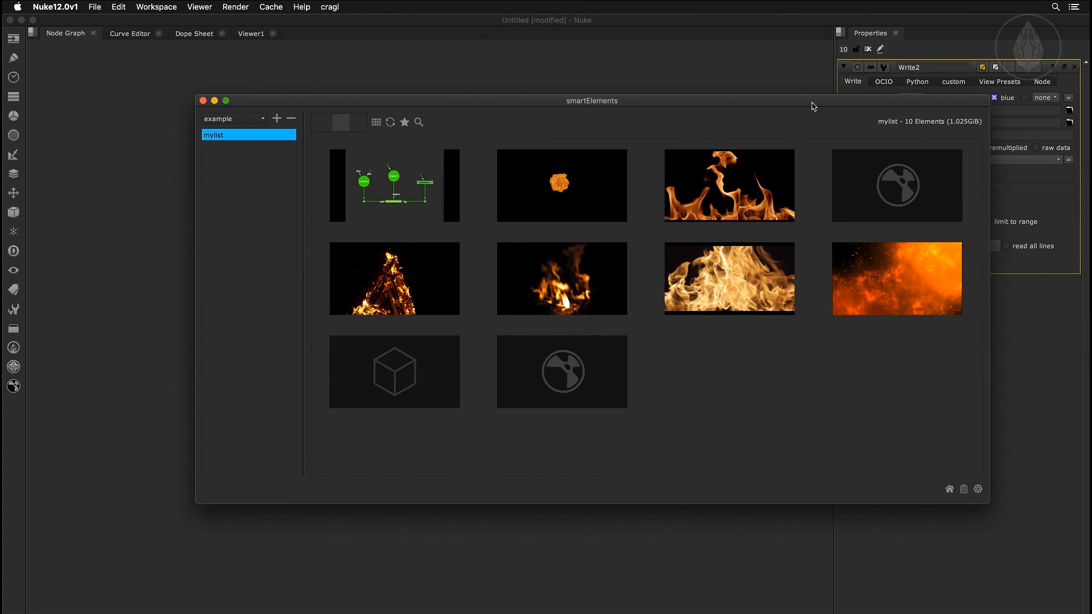
{"action": "left_click", "coordinate": [978, 489]}
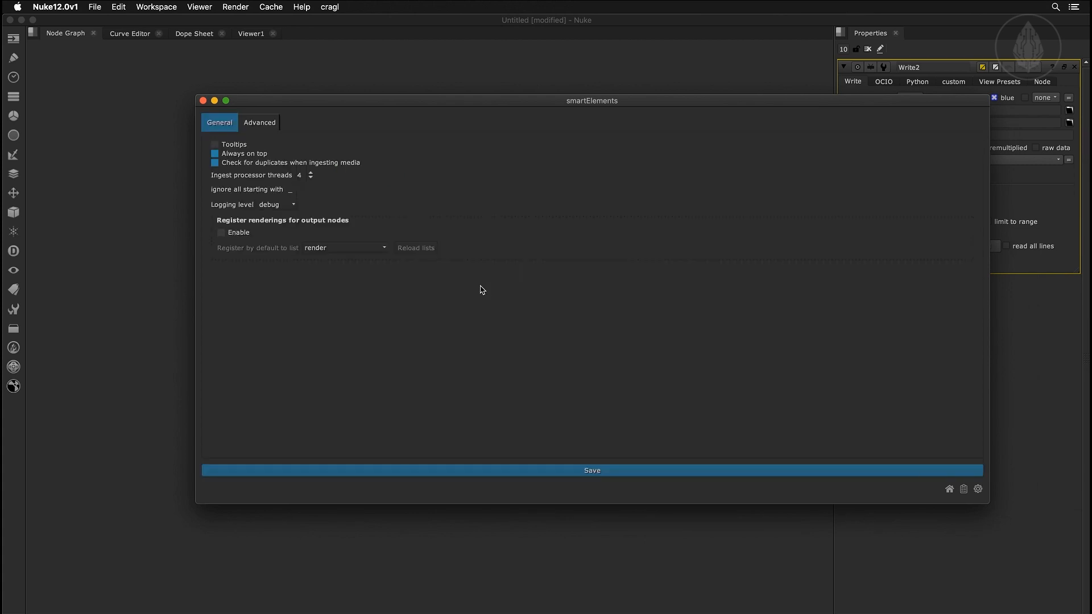
{"action": "left_click", "coordinate": [221, 233]}
{"action": "left_click", "coordinate": [334, 252]}
{"action": "left_click", "coordinate": [340, 252]}
{"action": "left_click", "coordinate": [409, 251]}
- Try to save the advanced ingestion setup with the Copier's enable value set to false and the final closing brace removed
{"action": "left_click", "coordinate": [261, 125]}
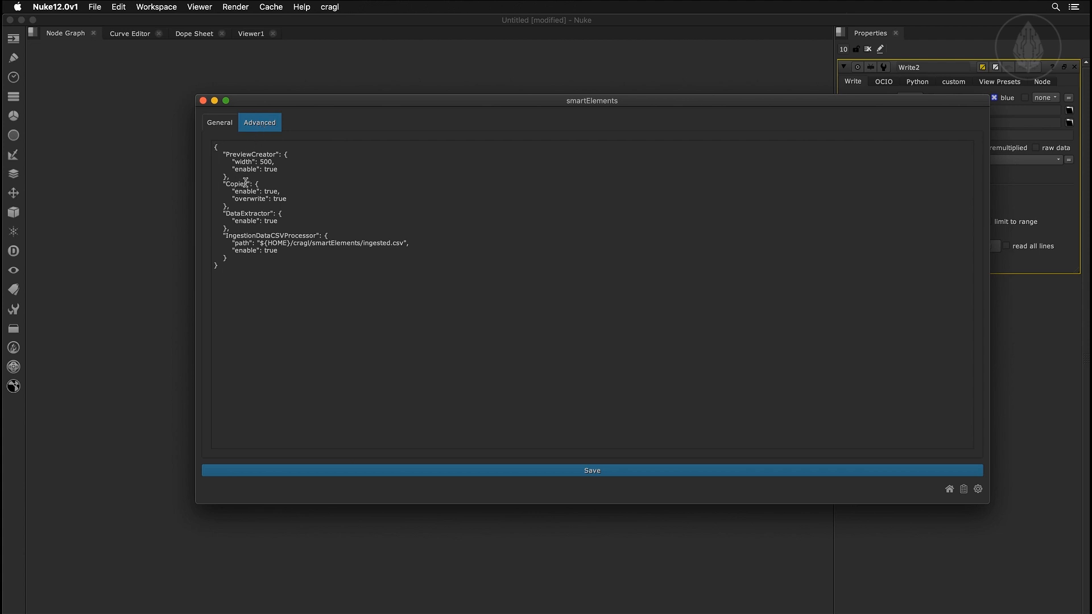
{"action": "double_click", "coordinate": [269, 189]}
{"action": "type", "text": "false"}
{"action": "left_click_drag", "start_coordinate": [221, 266], "coordinate": [206, 266]}
{"action": "key", "text": "BackSpace"}
{"action": "left_click", "coordinate": [499, 478]}
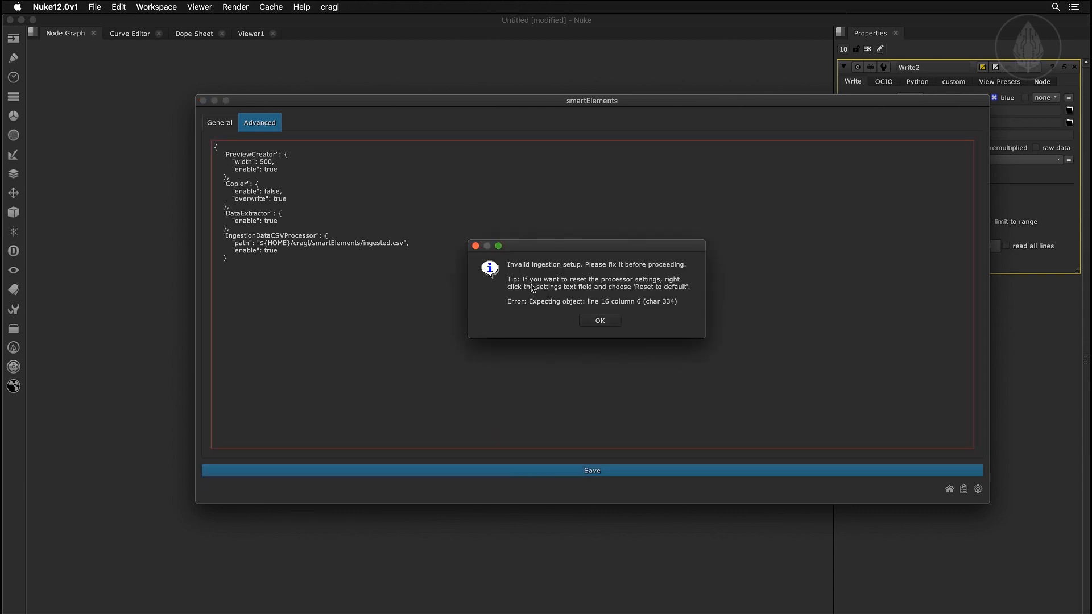
- Reset the advanced ingestion processor settings to default and save the smartElements settings
{"action": "left_click", "coordinate": [600, 320]}
{"action": "right_click", "coordinate": [306, 306]}
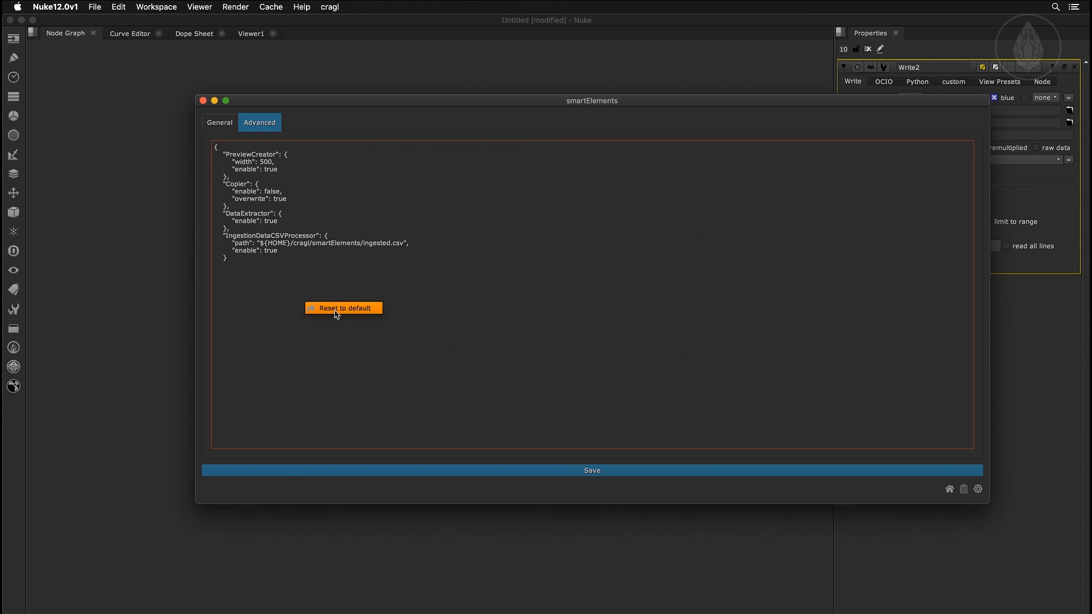
{"action": "left_click", "coordinate": [335, 310]}
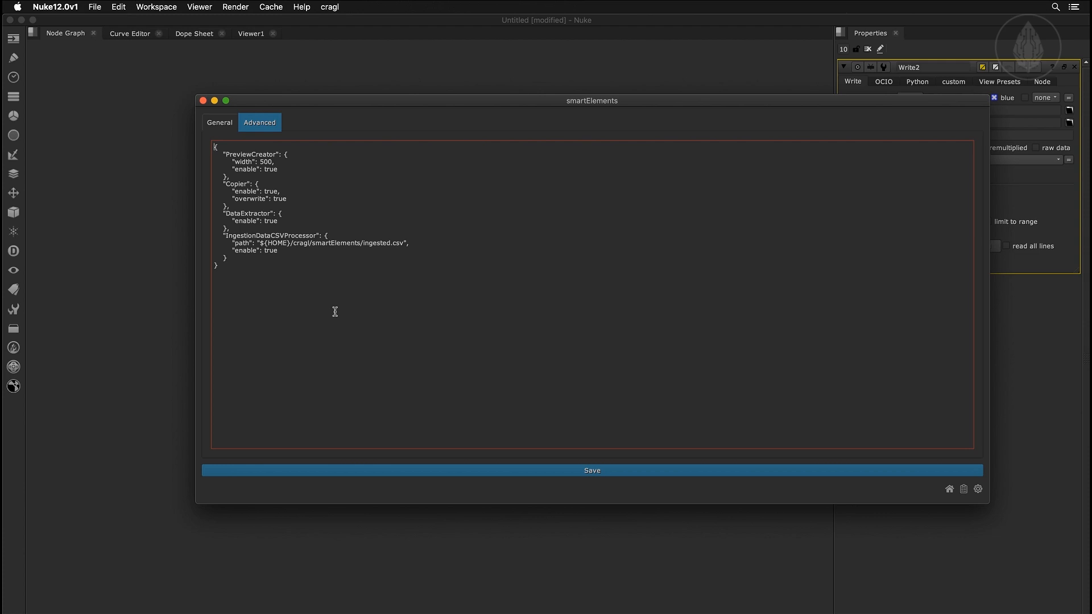
{"action": "left_click", "coordinate": [503, 473]}
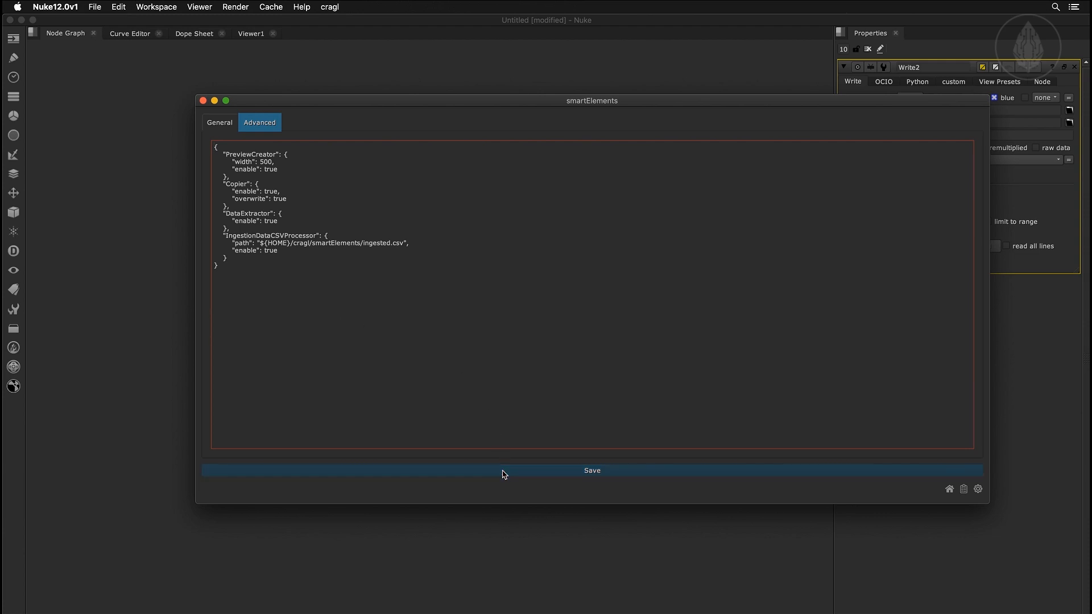